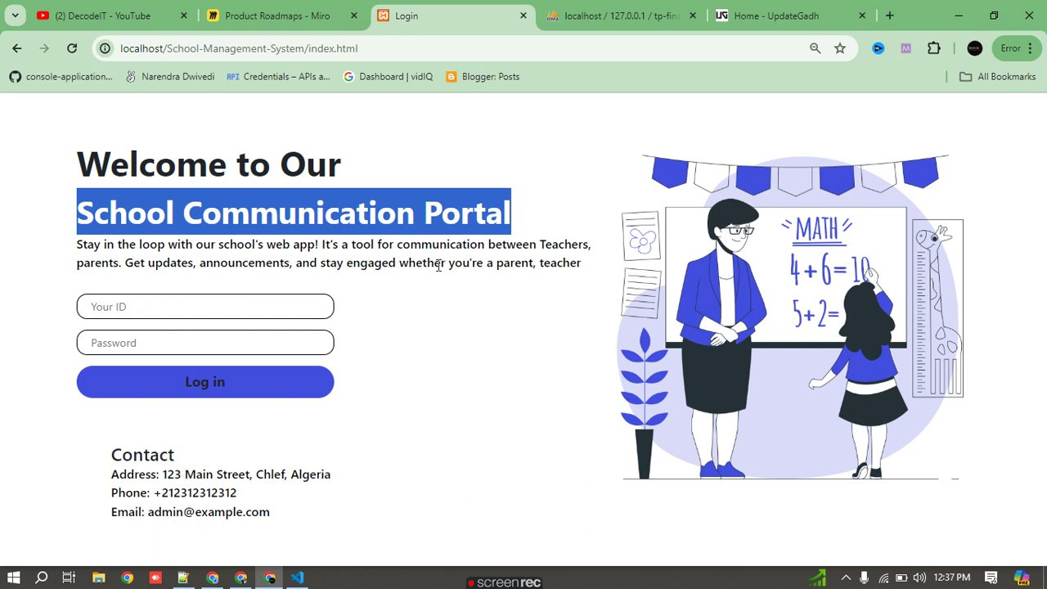
- Highlight the School Communication Portal heading, then switch to the Product Roadmaps Miro board
drag(174, 206, 465, 214)
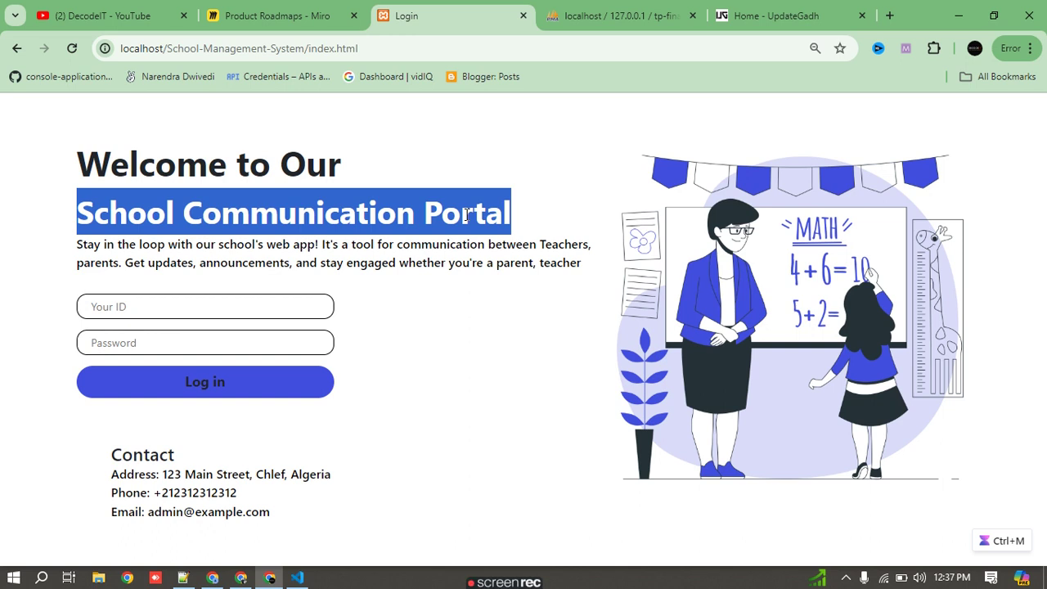
click(275, 9)
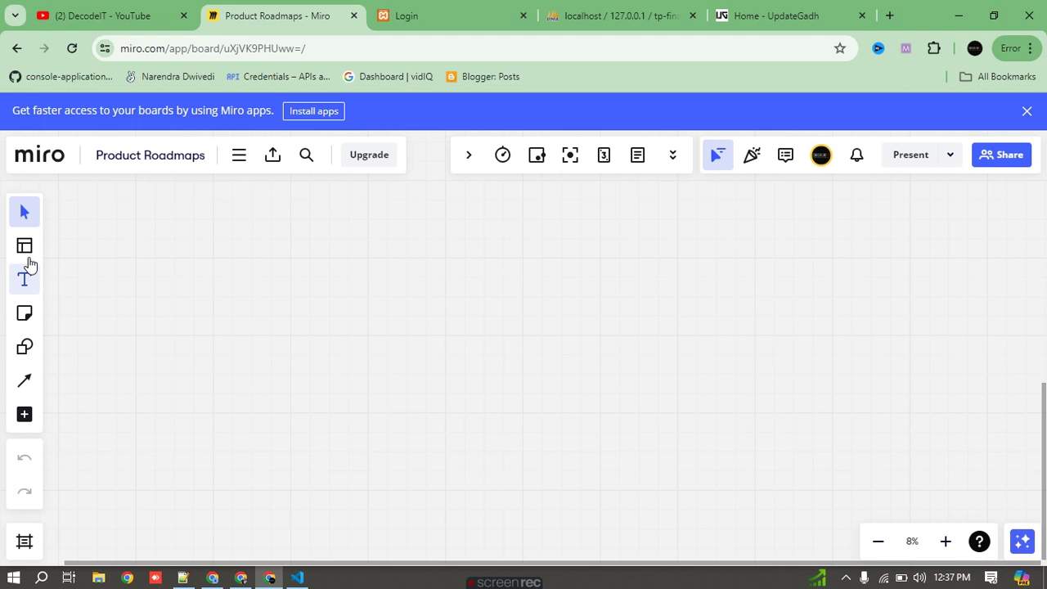
- With the Miro Pen tool, sketch a large admin oval containing an A and a rectangle
click(25, 380)
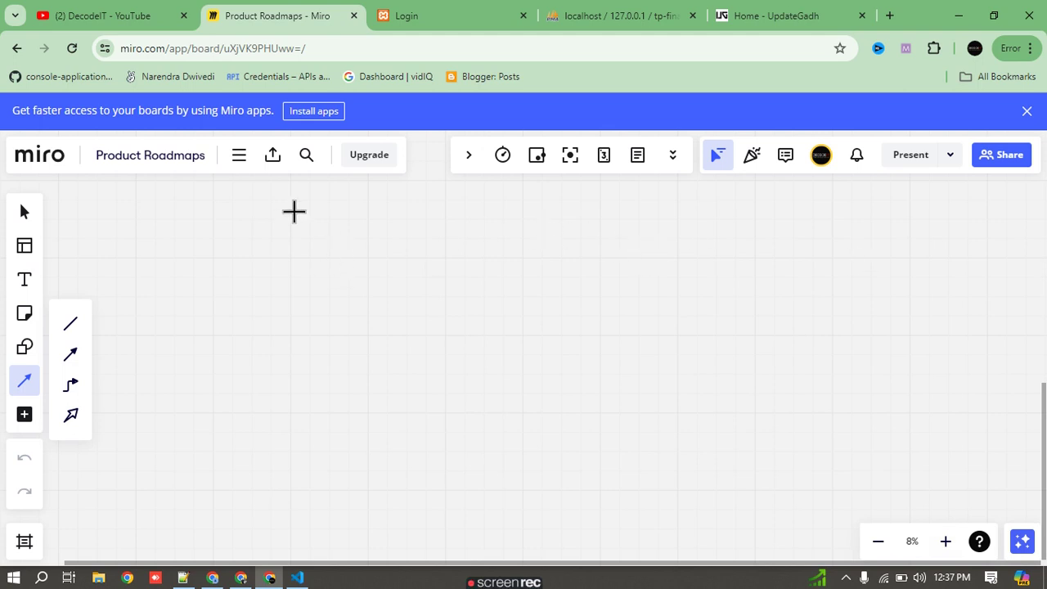
click(25, 214)
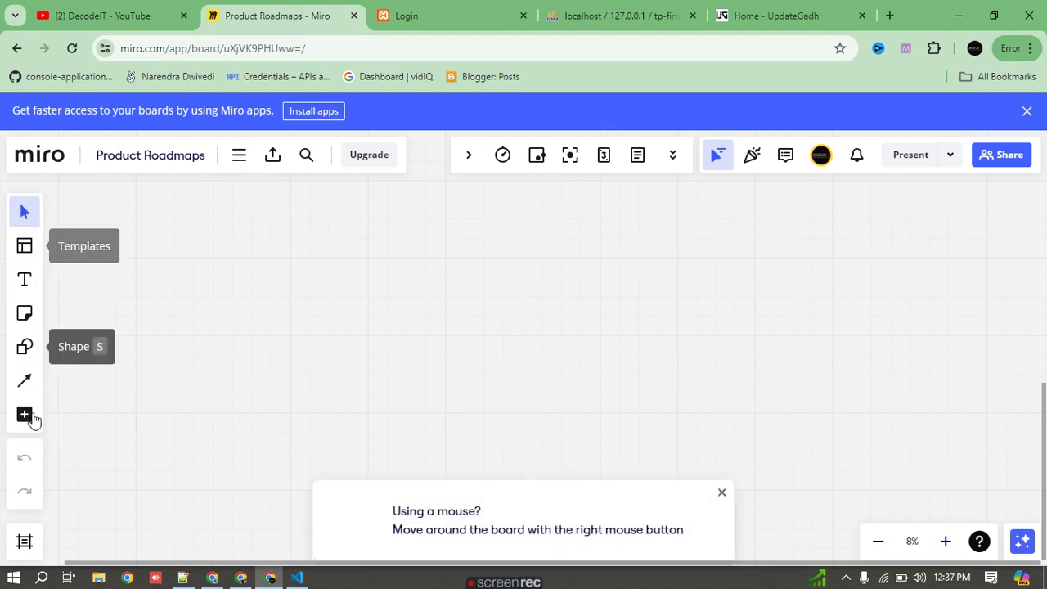
click(723, 493)
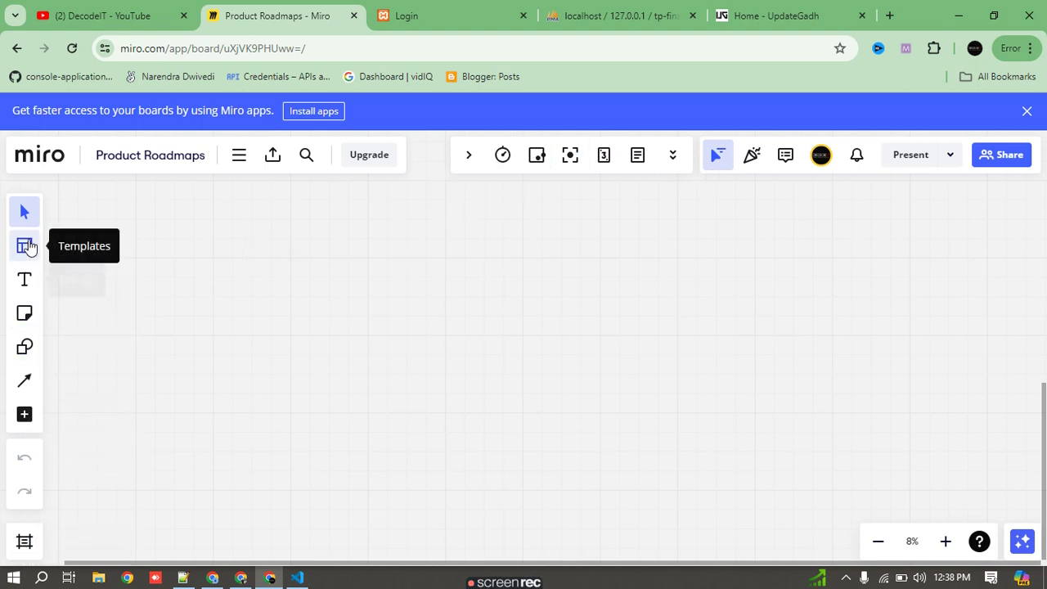
click(33, 417)
click(133, 295)
mouse_move(409, 282)
mouse_down()
mouse_move(375, 286)
mouse_move(417, 297)
mouse_move(400, 311)
mouse_move(396, 345)
mouse_move(409, 332)
mouse_up()
mouse_move(375, 233)
mouse_down()
mouse_move(371, 260)
mouse_move(391, 258)
mouse_move(390, 245)
mouse_up()
drag(426, 299, 466, 297)
mouse_move(446, 233)
mouse_down()
mouse_move(485, 299)
mouse_move(436, 243)
mouse_up()
- Handwrite and circle the labels Part, teacher and Student to the right
mouse_move(739, 216)
mouse_down()
mouse_move(740, 254)
mouse_move(787, 247)
mouse_move(798, 219)
mouse_move(784, 187)
mouse_up()
mouse_move(714, 447)
mouse_down()
mouse_move(724, 508)
mouse_move(736, 481)
mouse_move(768, 481)
mouse_move(805, 437)
mouse_move(832, 460)
mouse_up()
drag(798, 418, 834, 431)
drag(751, 431, 818, 432)
scroll(855, 420, right, 5)
mouse_move(835, 311)
mouse_down()
mouse_move(859, 326)
mouse_move(905, 318)
mouse_move(990, 269)
mouse_move(968, 304)
mouse_move(977, 271)
mouse_up()
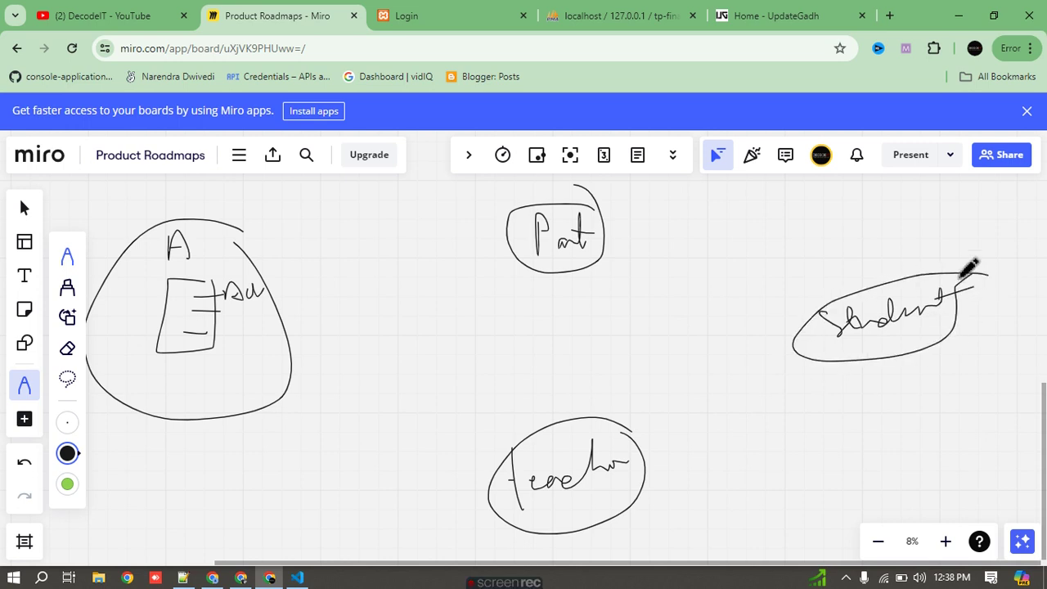
- Draw arrows from the admin oval to the Part, Student and Teacher ovals
scroll(341, 286, left, 1)
scroll(342, 286, down, 1)
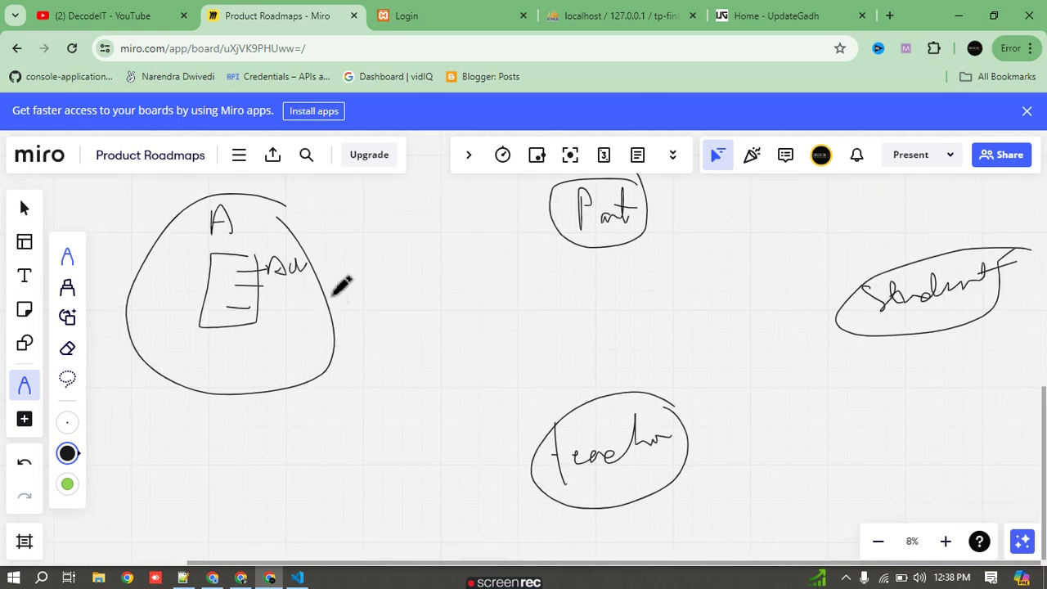
scroll(276, 276, up, 1)
mouse_move(291, 271)
mouse_down()
mouse_move(546, 235)
mouse_move(544, 244)
mouse_up()
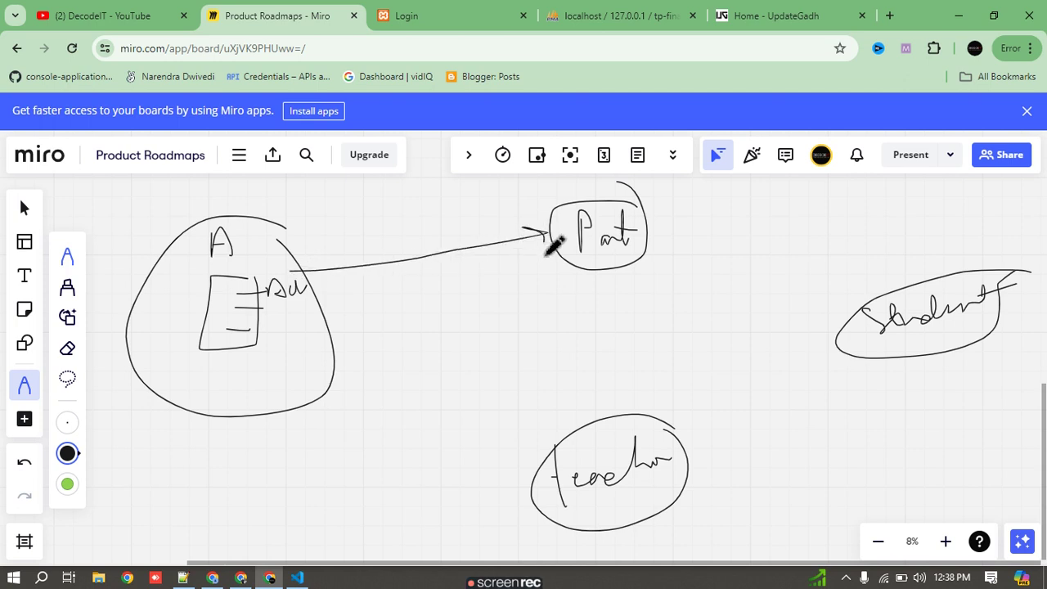
drag(329, 326, 866, 307)
drag(313, 382, 553, 444)
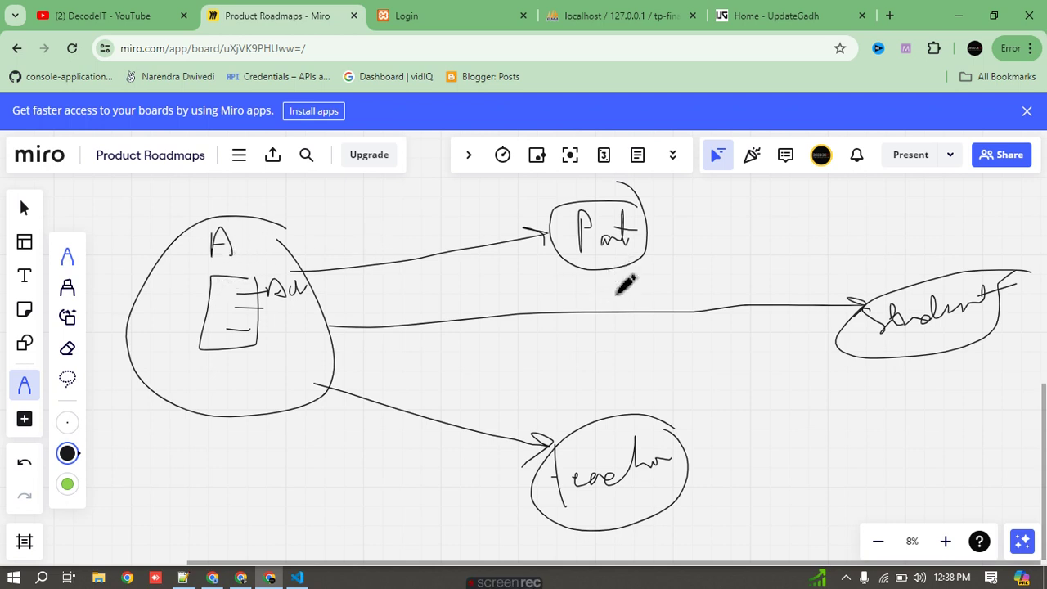
mouse_move(975, 231)
mouse_down()
mouse_move(954, 246)
mouse_move(963, 257)
mouse_up()
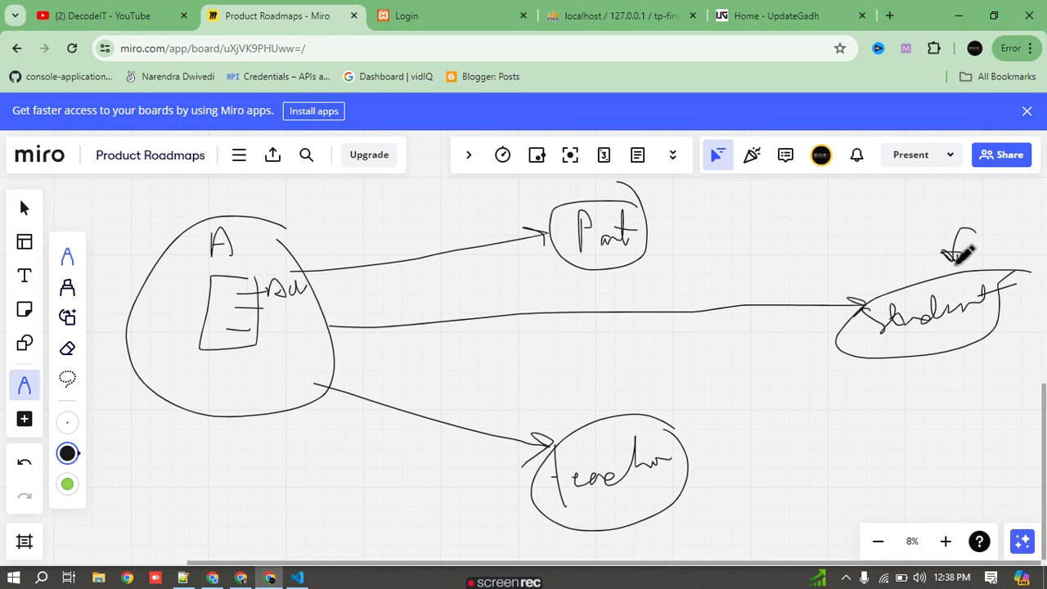
- Draw two-way arrows linking the Part and Teacher ovals
mouse_move(616, 422)
mouse_down()
mouse_move(603, 281)
mouse_move(614, 286)
mouse_up()
drag(624, 268, 652, 411)
drag(651, 410, 655, 399)
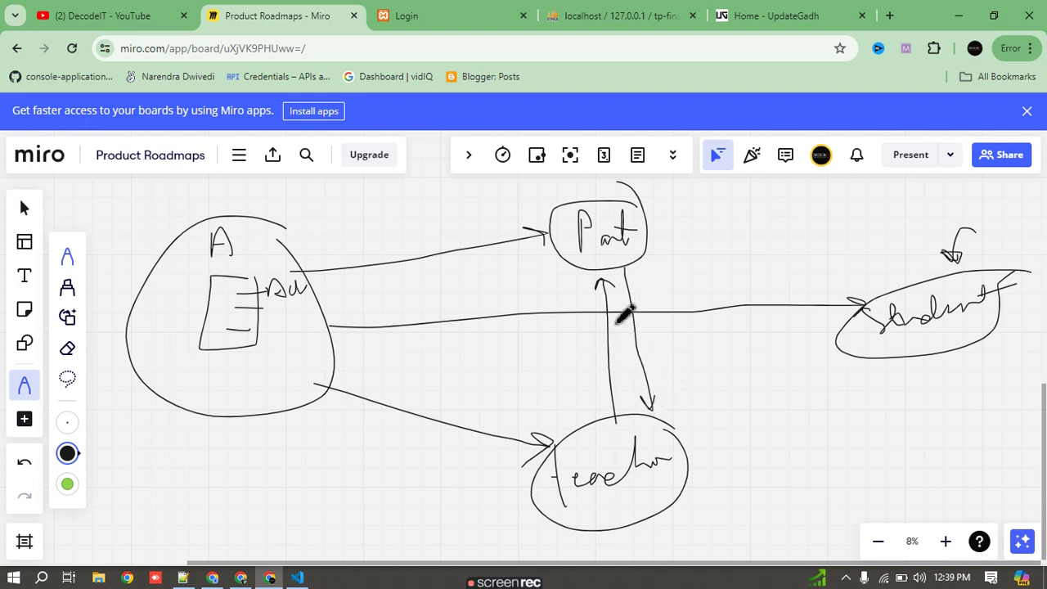
mouse_move(564, 270)
mouse_down()
mouse_move(550, 391)
mouse_move(561, 374)
mouse_up()
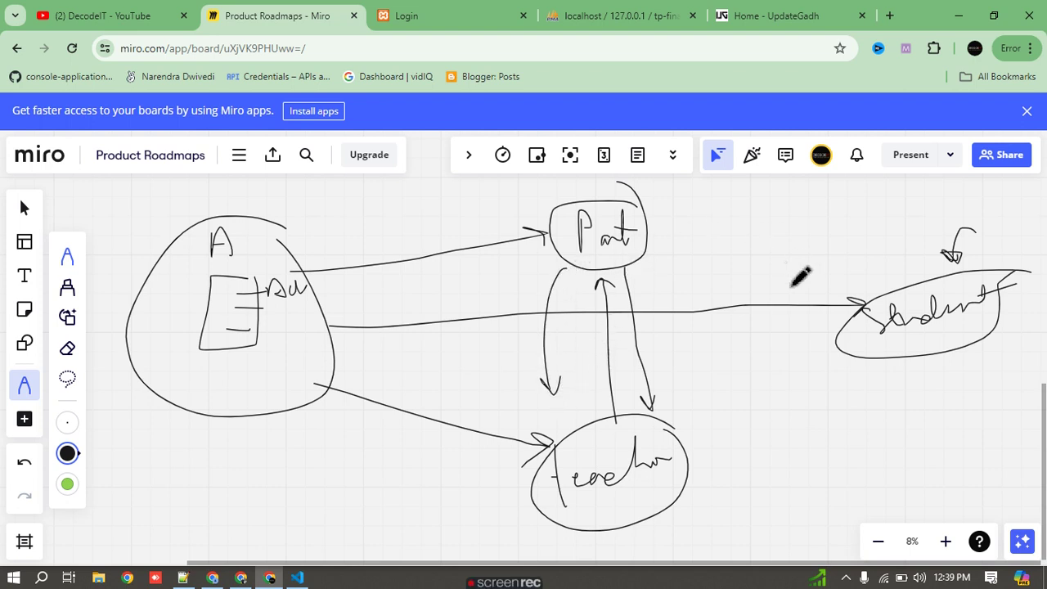
- Add a circled P1→S1 chain, another Part–Teacher line, and return to the login page
mouse_move(669, 210)
mouse_down()
mouse_move(678, 237)
mouse_move(690, 234)
mouse_move(694, 202)
mouse_up()
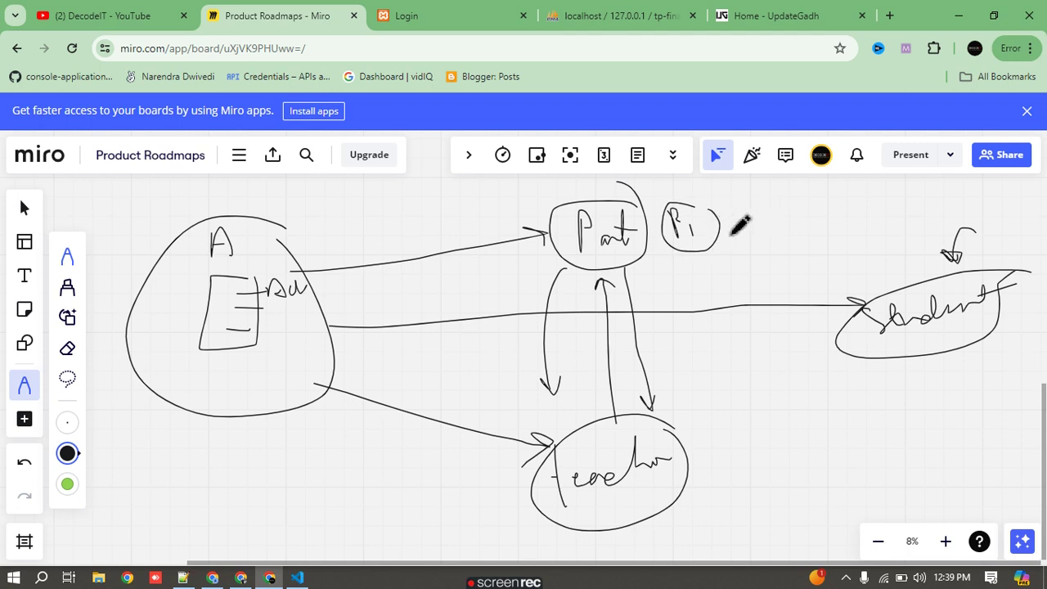
mouse_move(705, 237)
mouse_down()
mouse_move(745, 211)
mouse_move(735, 230)
mouse_up()
mouse_move(777, 198)
mouse_down()
mouse_move(769, 217)
mouse_move(794, 205)
mouse_move(827, 237)
mouse_move(850, 212)
mouse_move(856, 232)
mouse_move(831, 206)
mouse_up()
click(1030, 513)
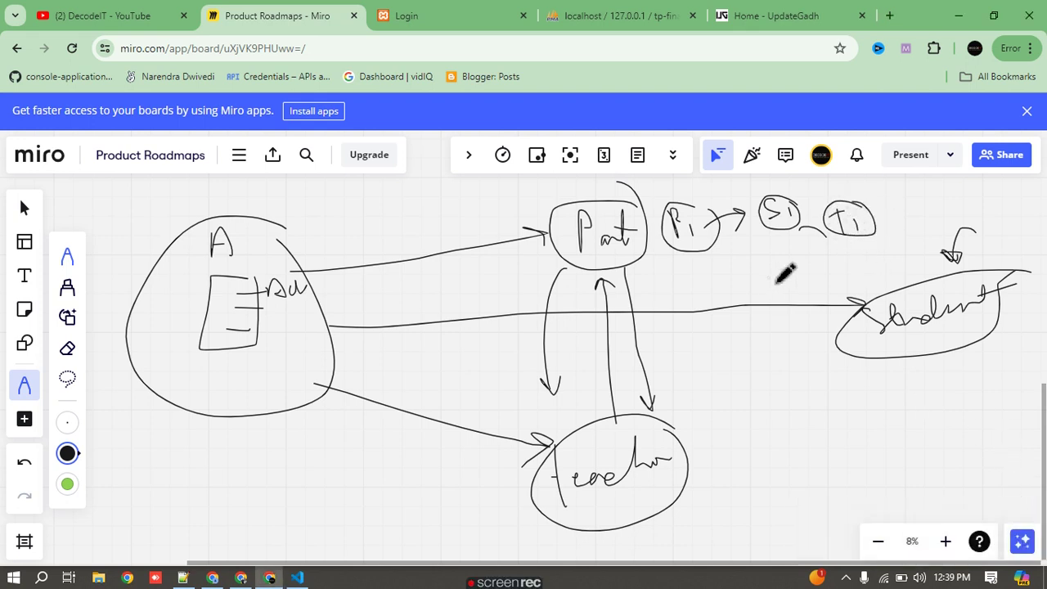
mouse_move(637, 254)
mouse_down()
mouse_move(597, 412)
mouse_move(616, 401)
mouse_up()
drag(691, 396, 694, 441)
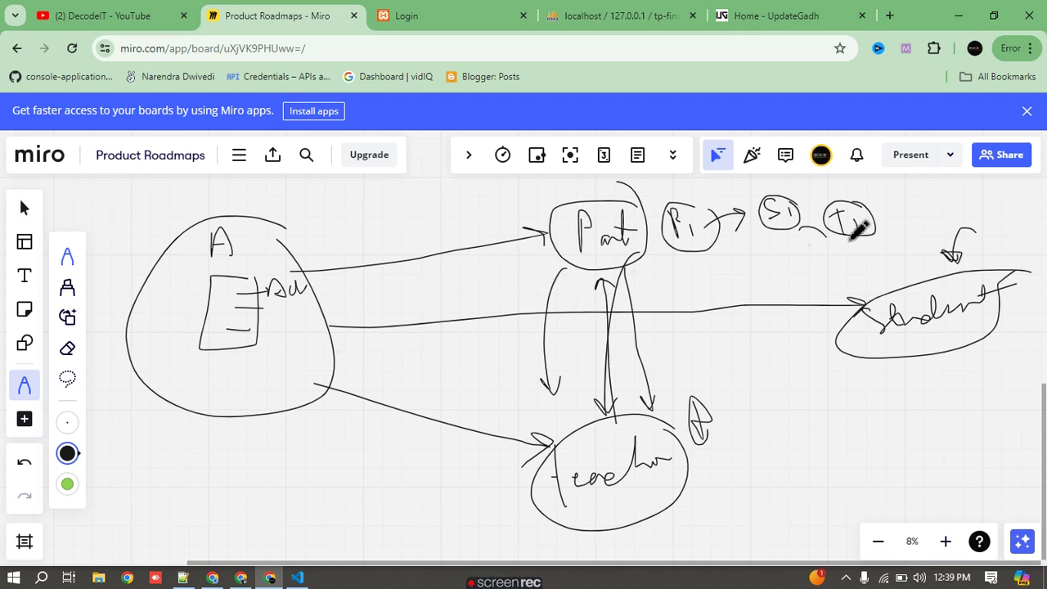
click(1027, 111)
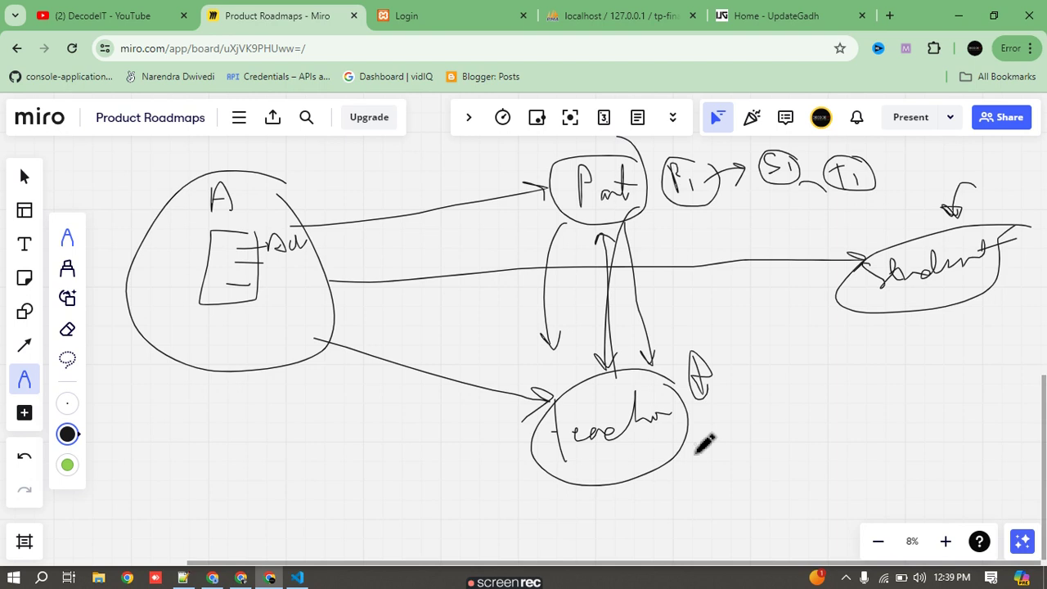
click(446, 16)
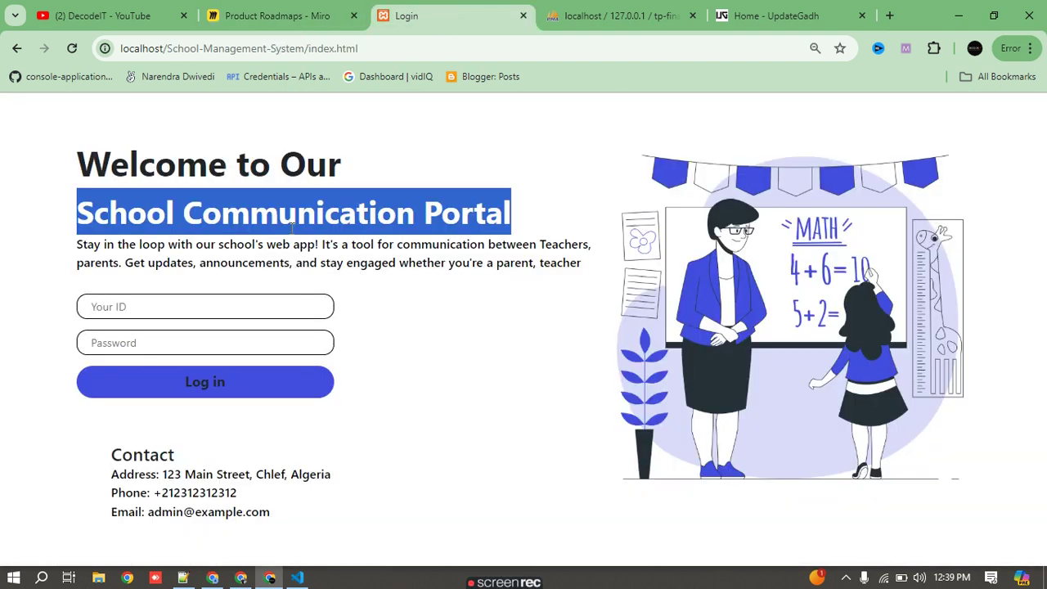
- Compare the Miro diagram with the login heading, then bring up index.html in VS Code
click(278, 16)
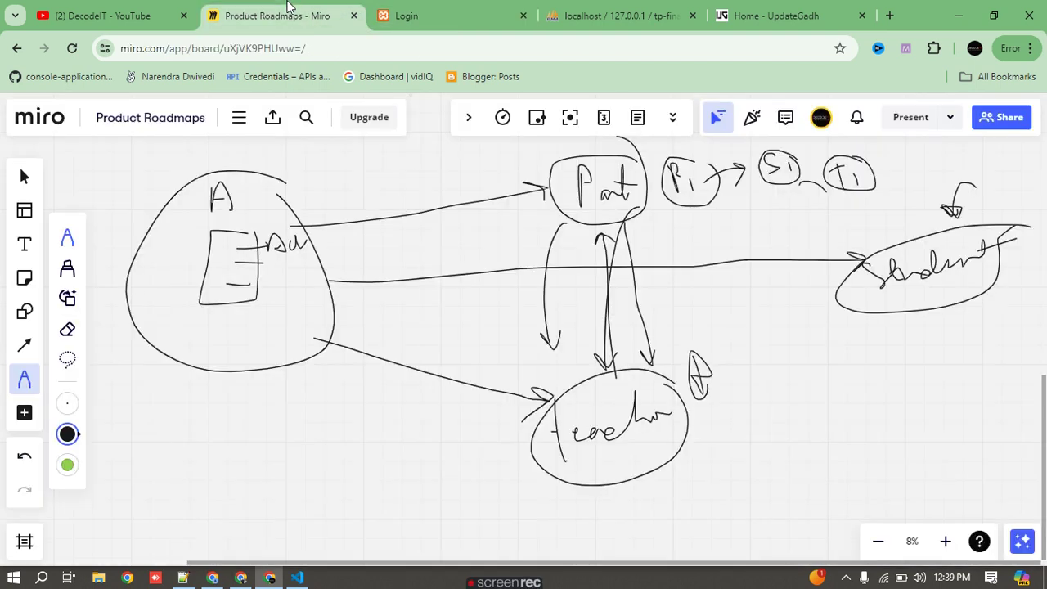
click(446, 16)
click(377, 178)
drag(78, 213, 540, 211)
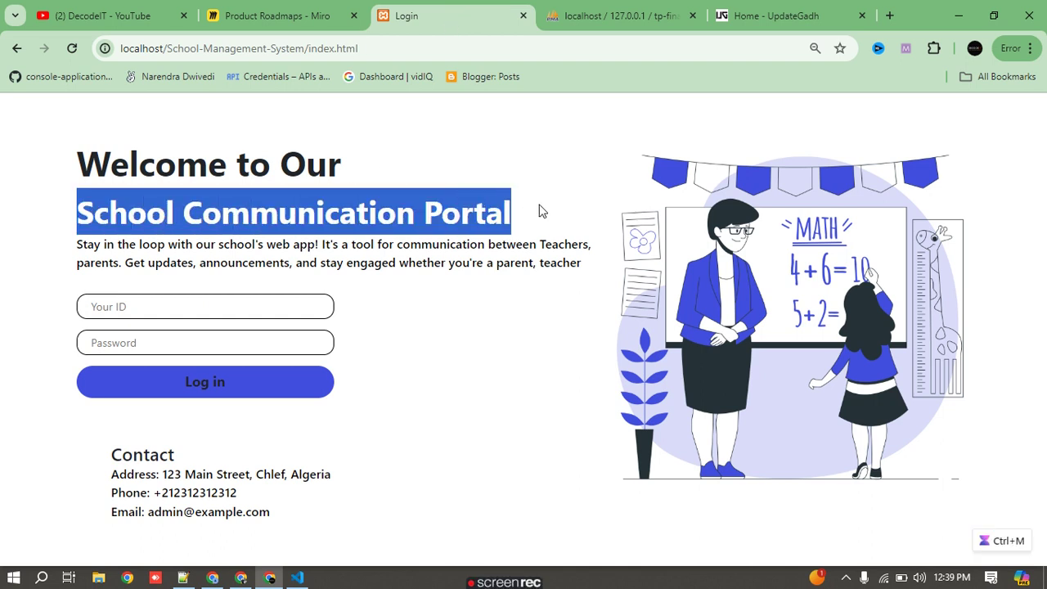
click(174, 212)
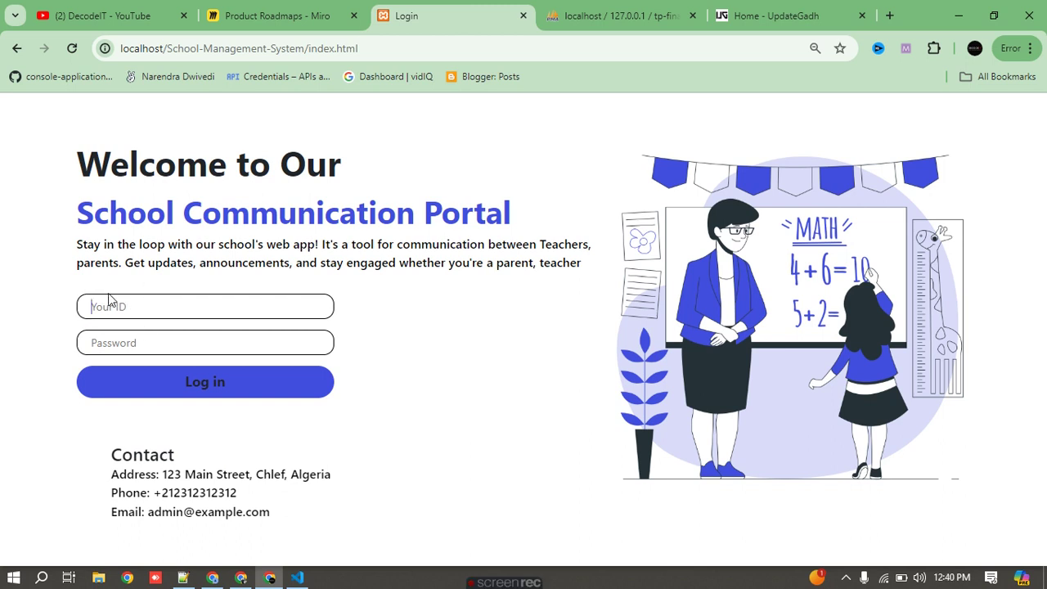
click(296, 577)
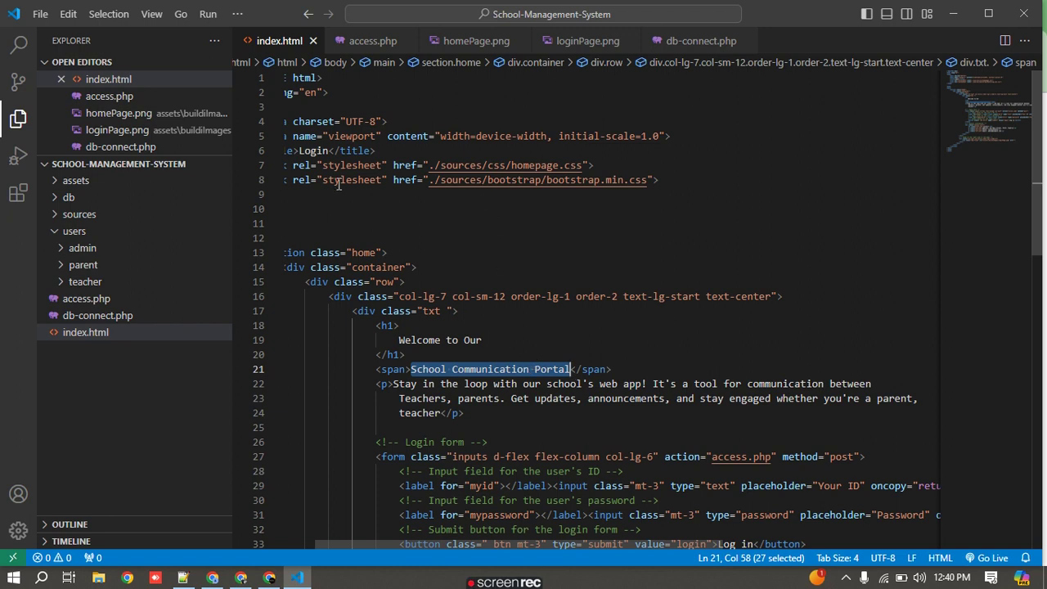
- Scroll through the login page markup in index.html, then minimise VS Code
scroll(431, 227, down, 3)
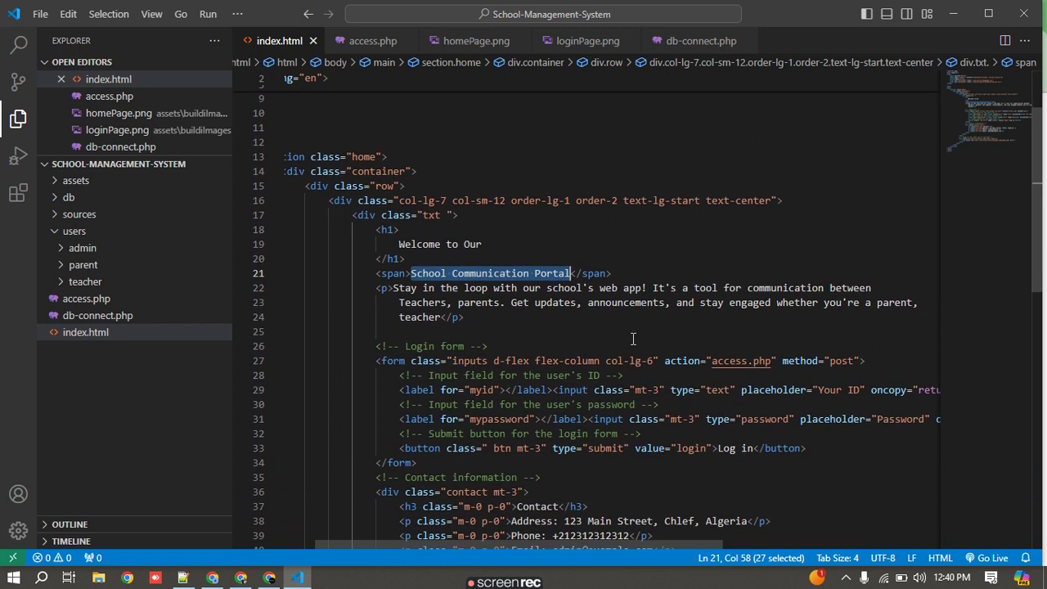
scroll(634, 339, up, 3)
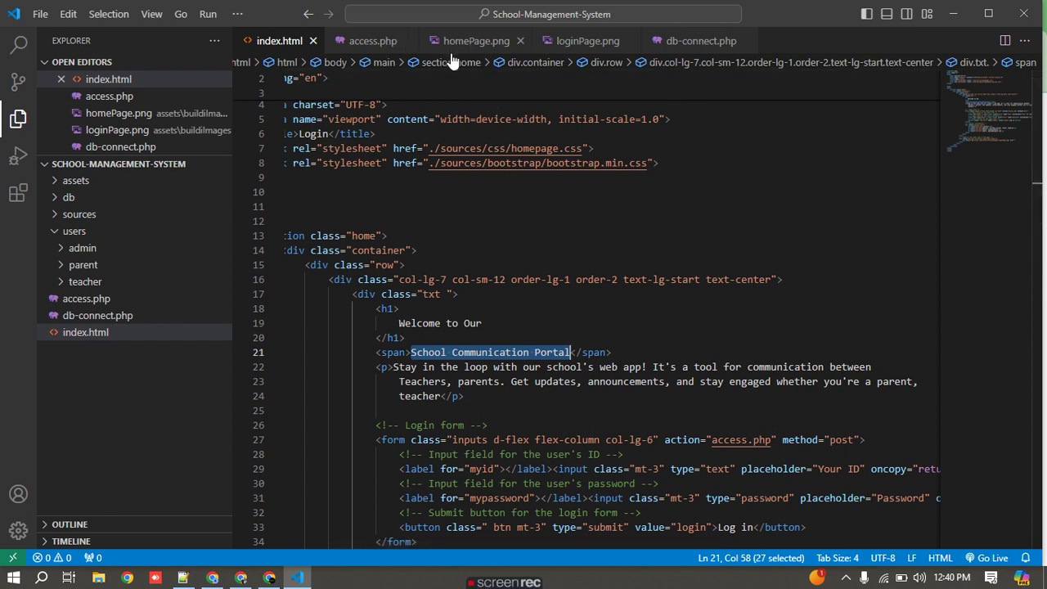
click(953, 14)
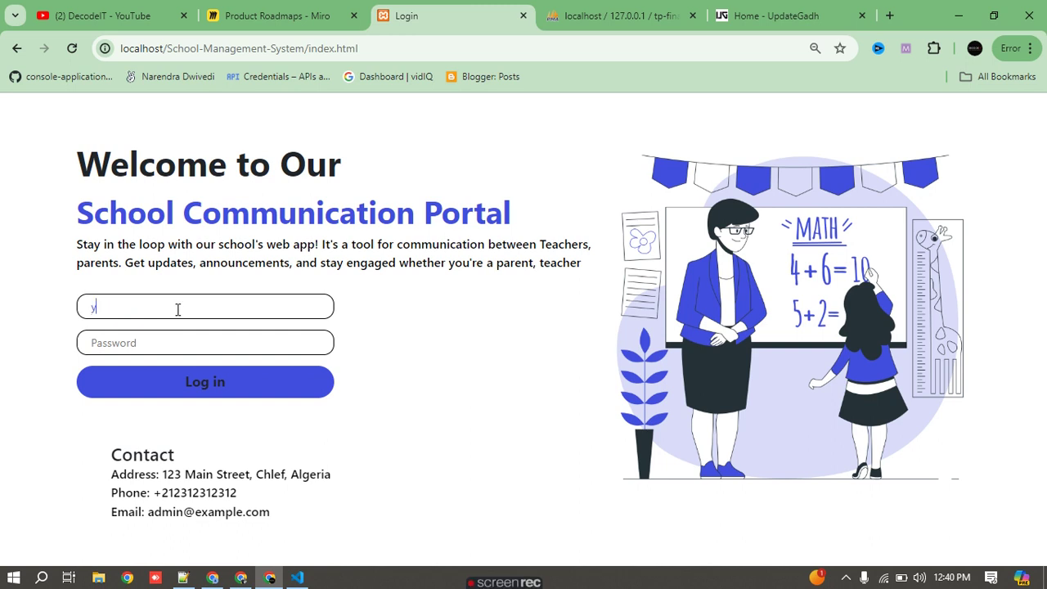
- Copy the admin user ID from the phpMyAdmin users table
click(577, 12)
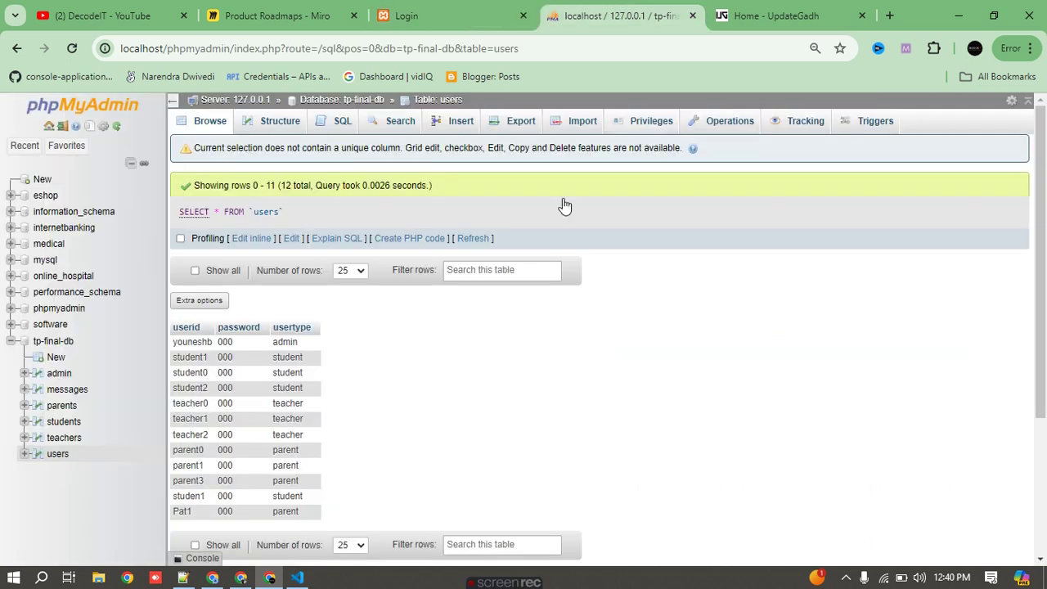
key(ctrl+a)
double_click(192, 342)
key(ctrl+c)
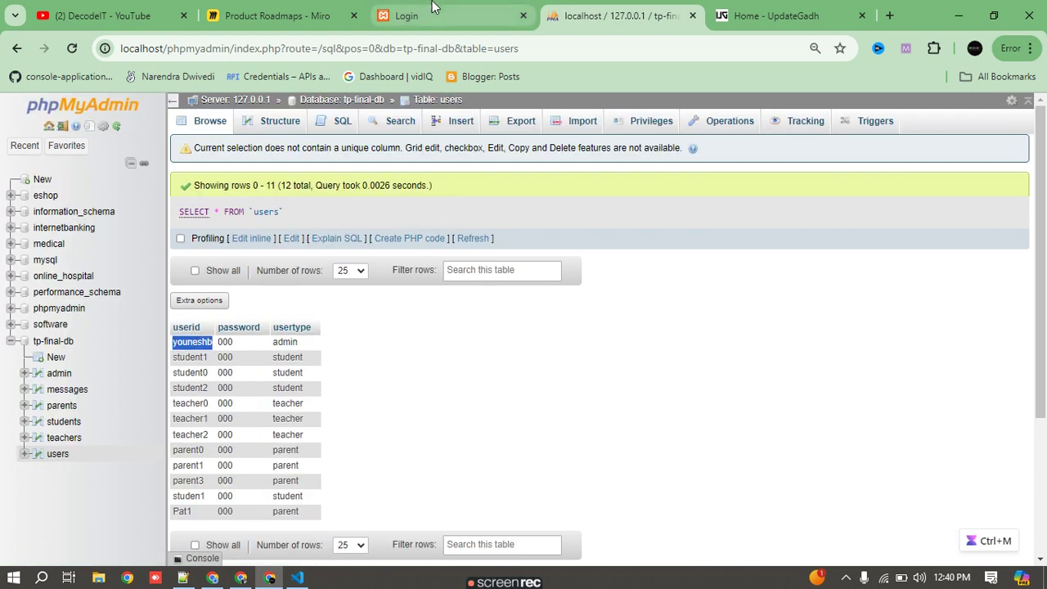
- Log in to the portal with the admin ID and its password, then reload the admin home page
click(441, 15)
key(ctrl+v)
click(183, 348)
text(123)
click(264, 393)
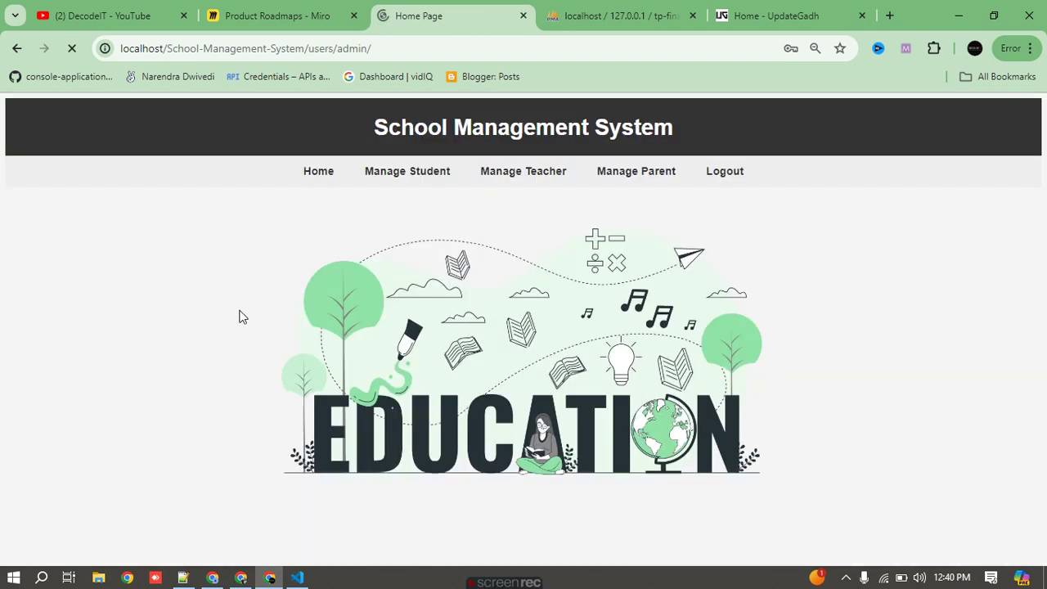
drag(353, 135, 683, 133)
click(794, 217)
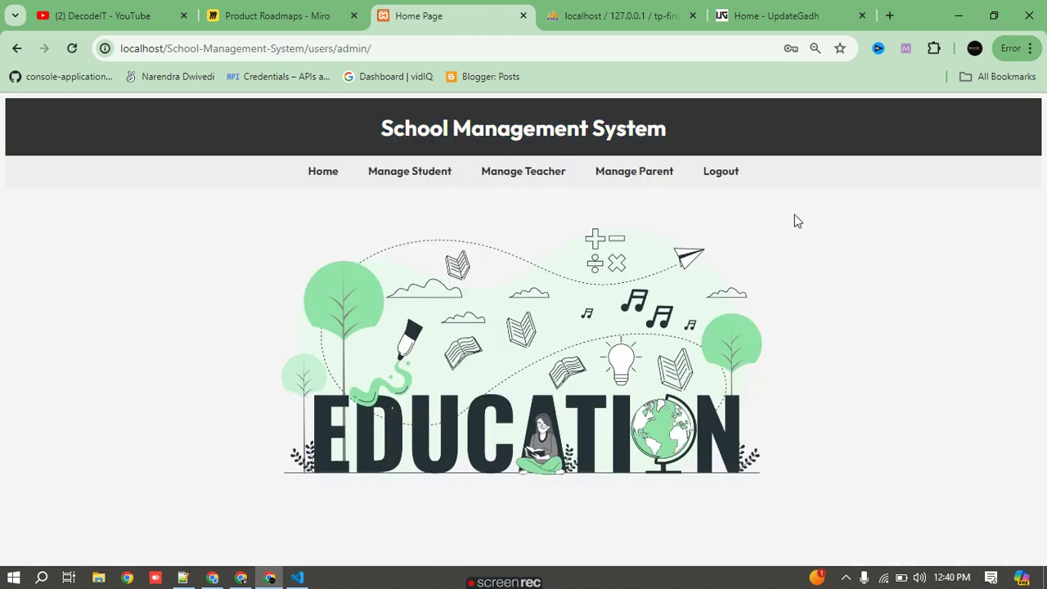
click(329, 182)
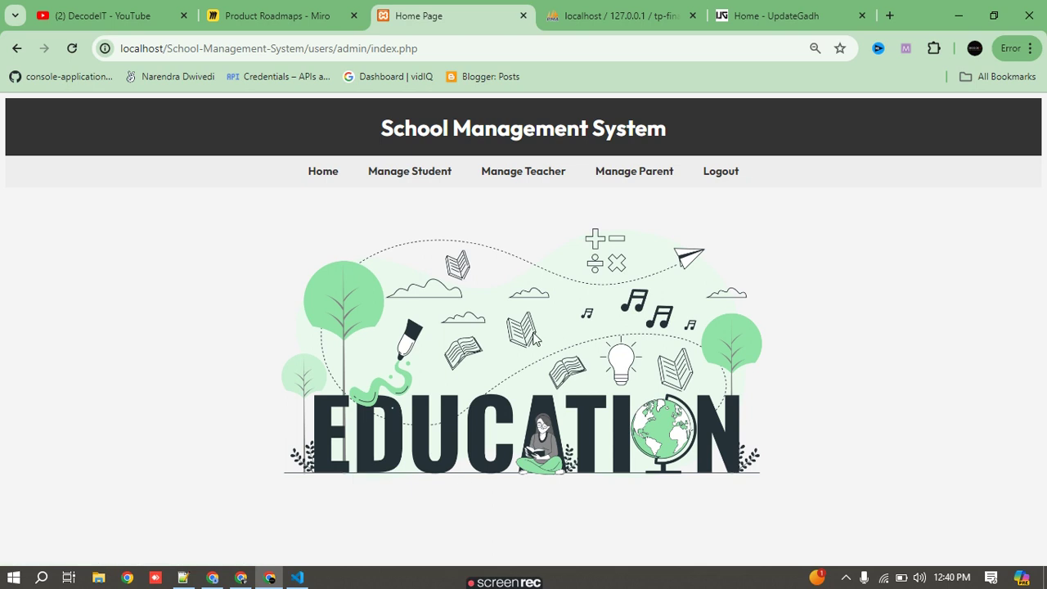
- Look at student1's Update form, then delete student1 from the View Student list
click(431, 179)
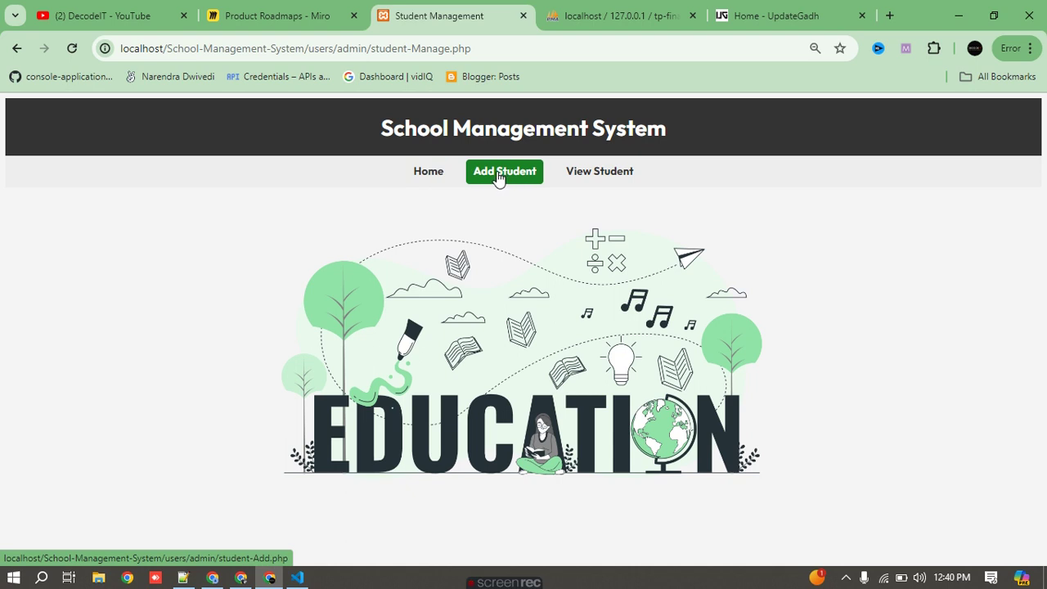
click(598, 173)
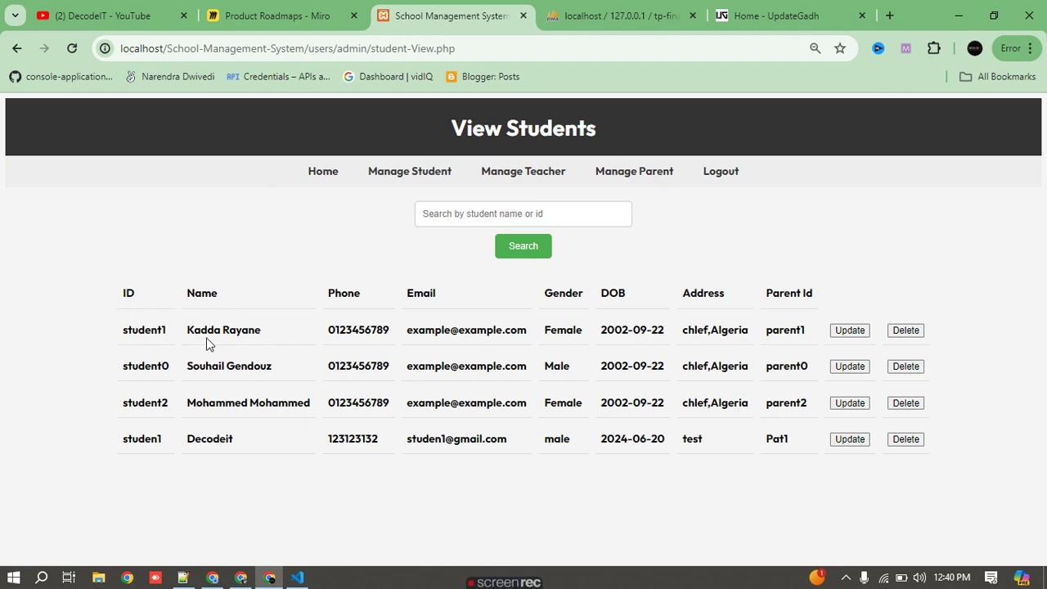
click(850, 331)
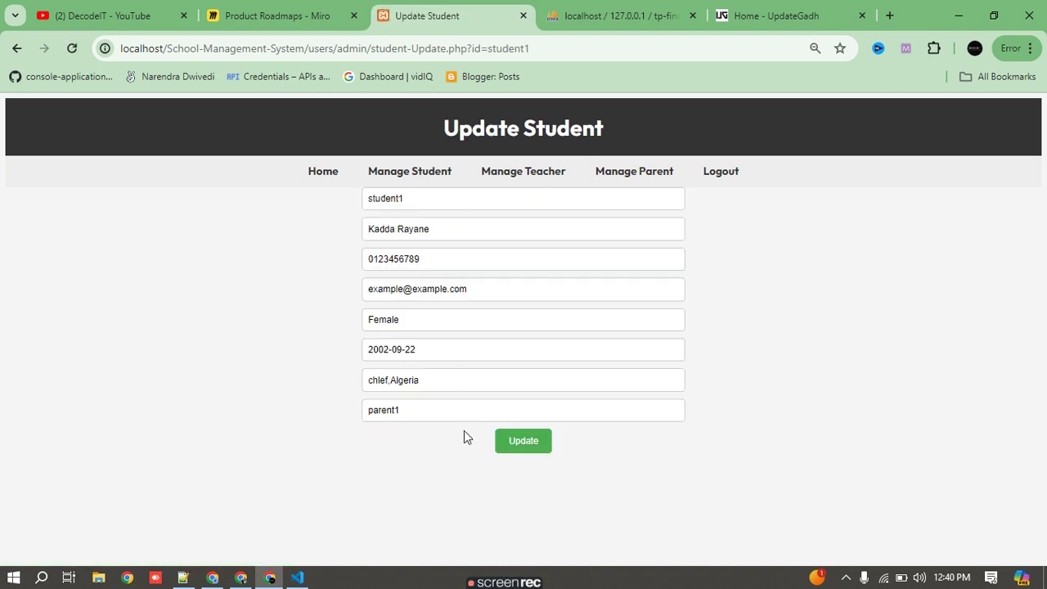
click(423, 179)
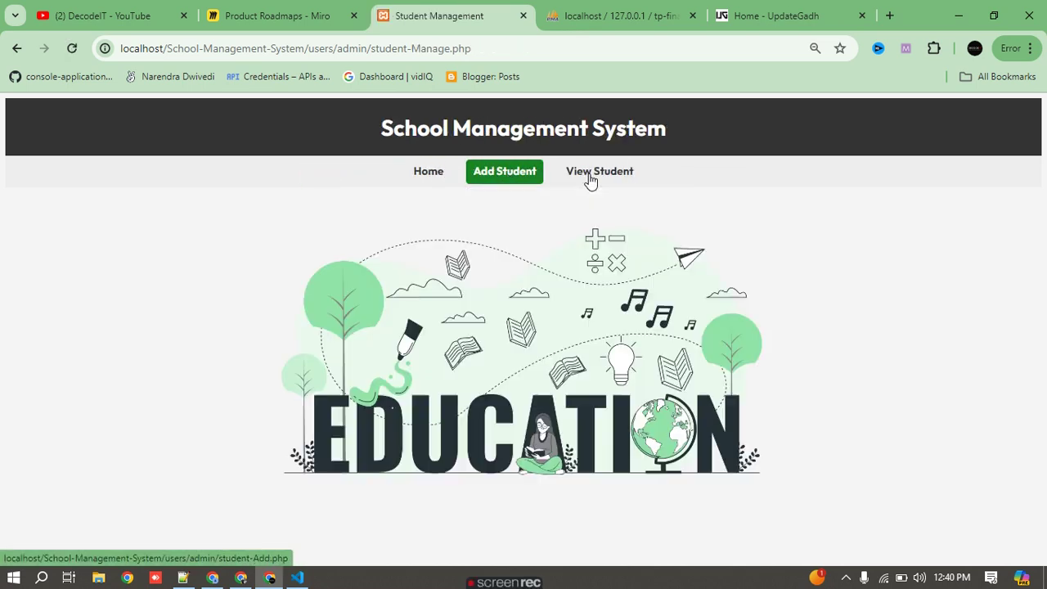
click(629, 177)
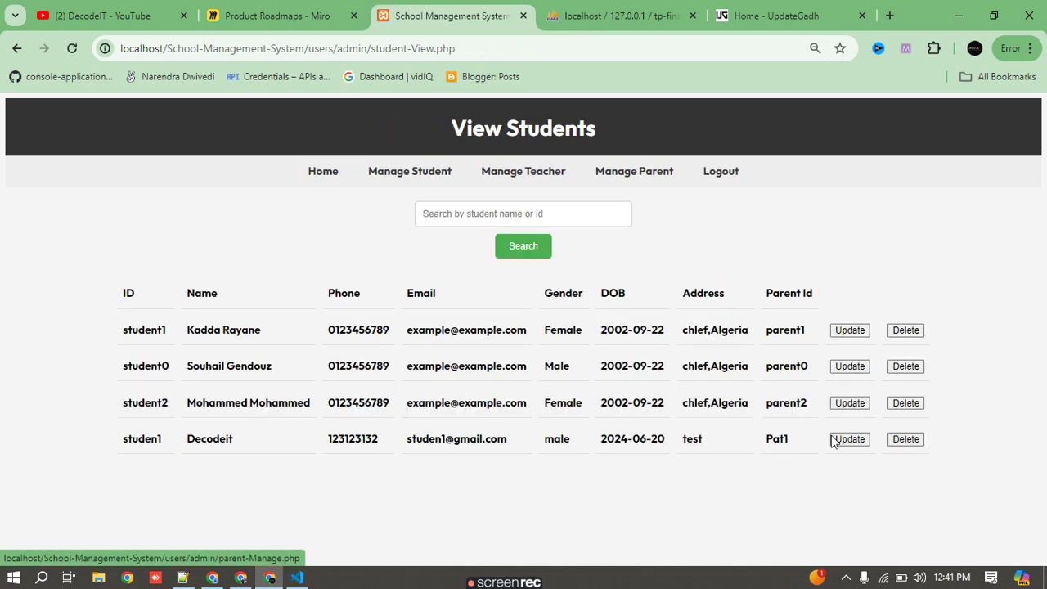
click(907, 332)
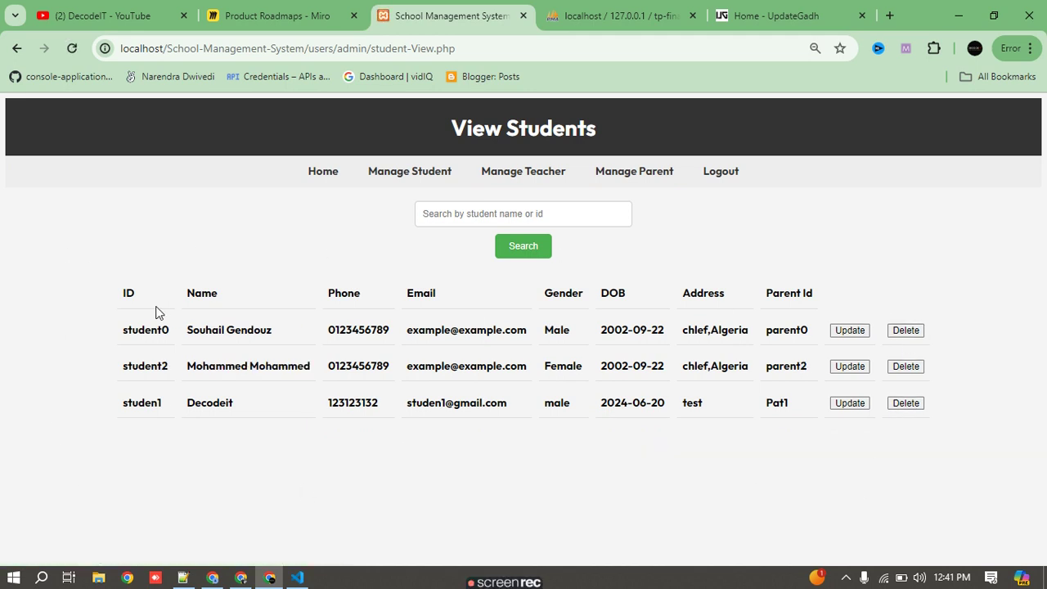
- Search the student list for 'studen1', then return to Student Management
click(496, 213)
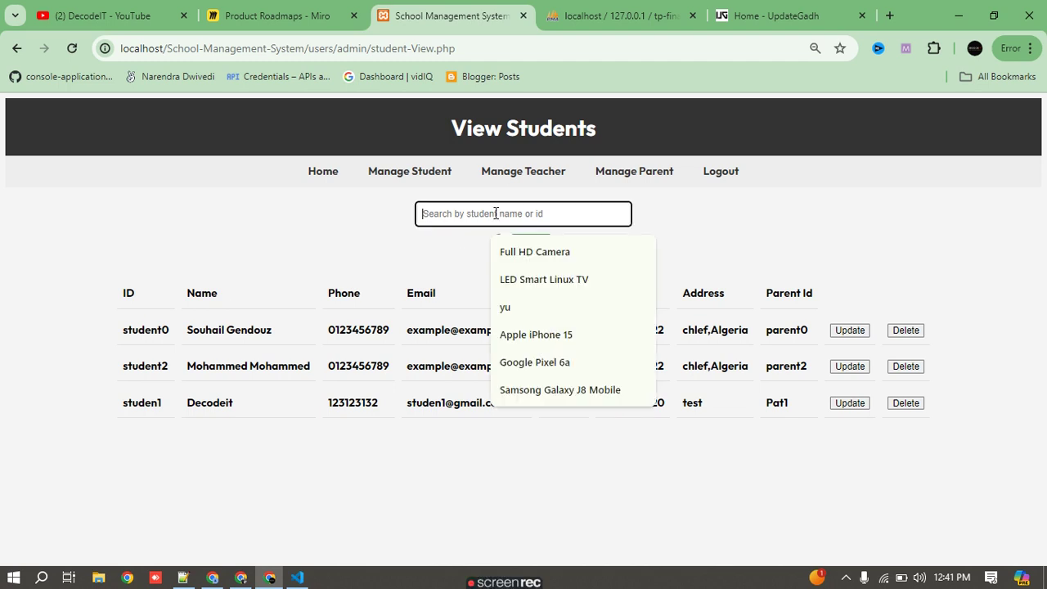
text(st)
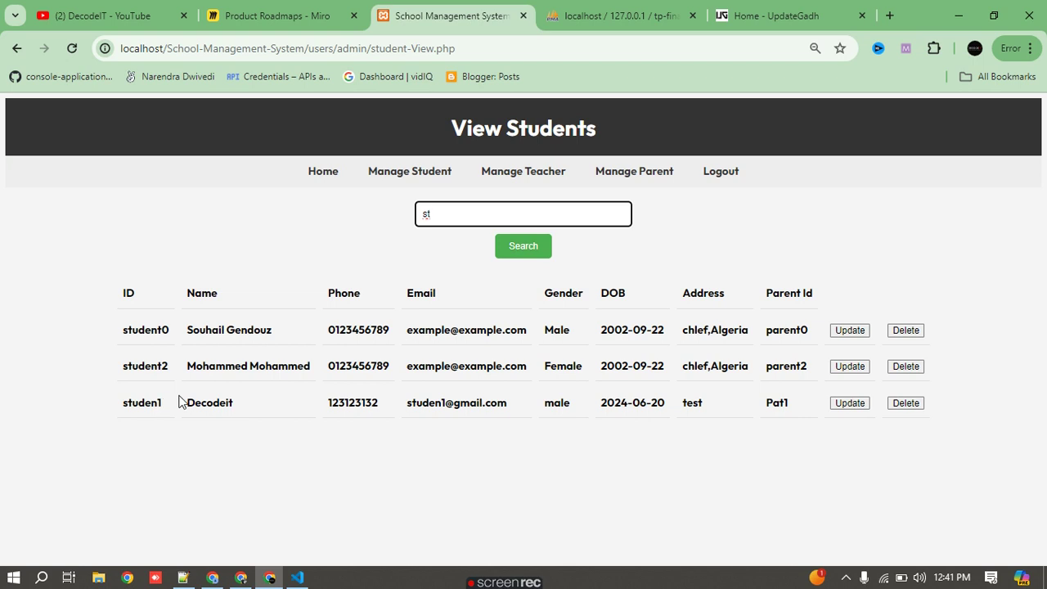
double_click(131, 401)
key(ctrl+c)
click(518, 216)
key(ctrl+a)
key(ctrl+v)
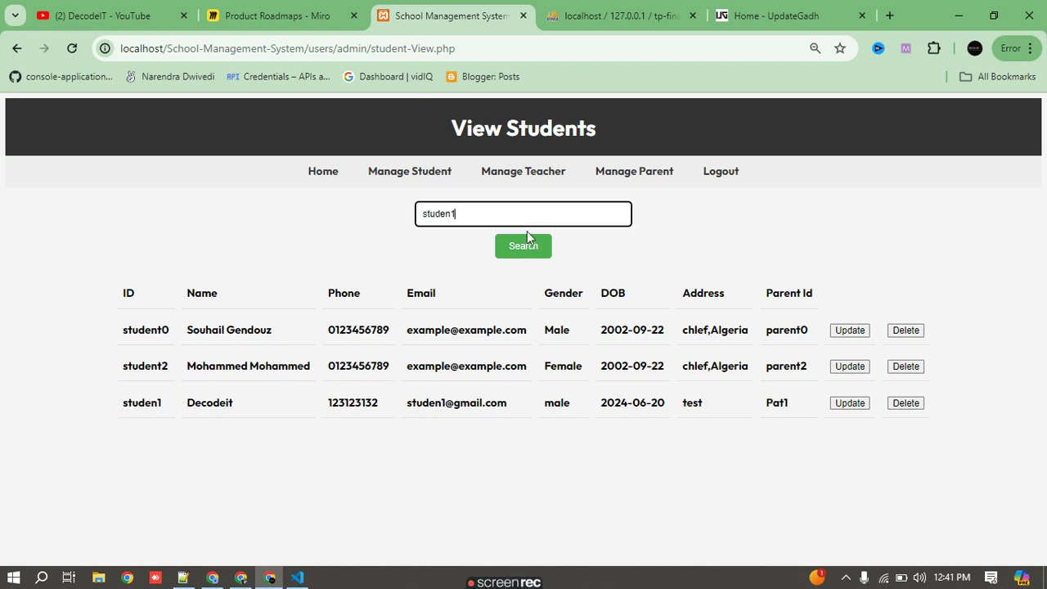
click(526, 252)
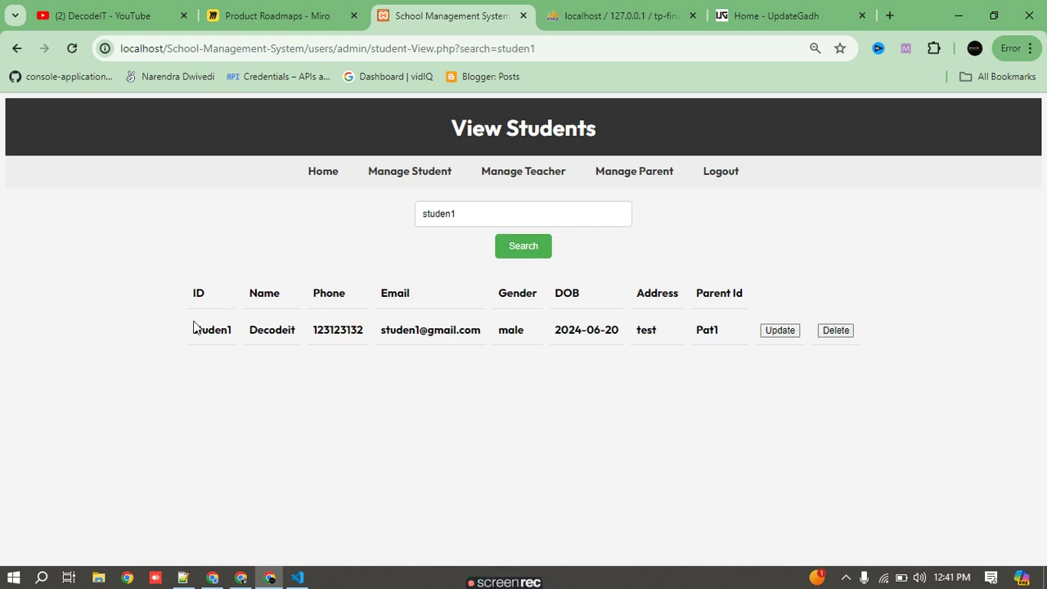
drag(192, 330, 865, 341)
click(816, 312)
click(411, 173)
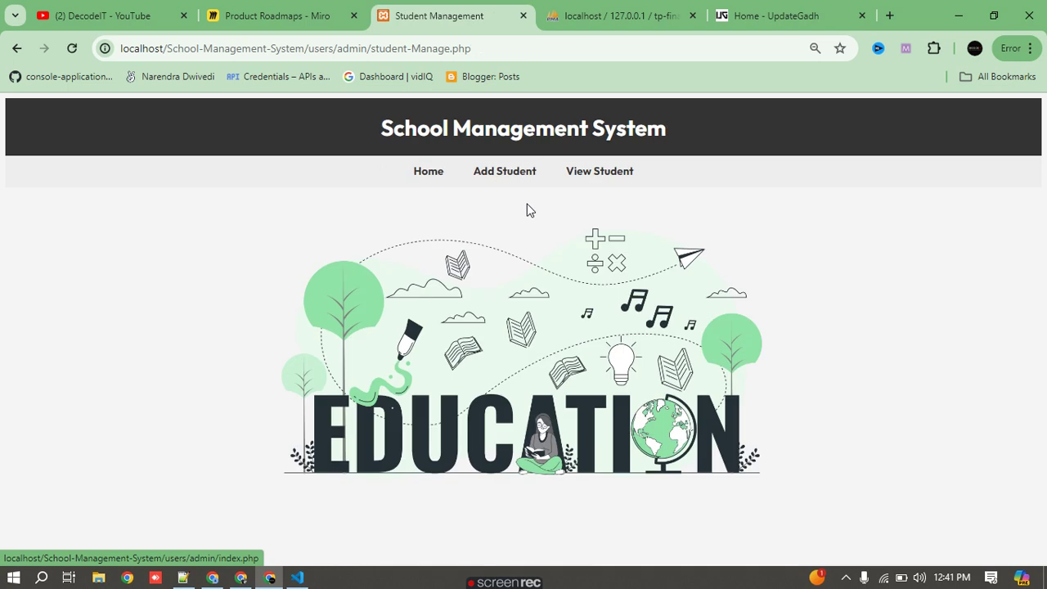
- Review the Add Student registration form
click(506, 177)
scroll(589, 278, down, 3)
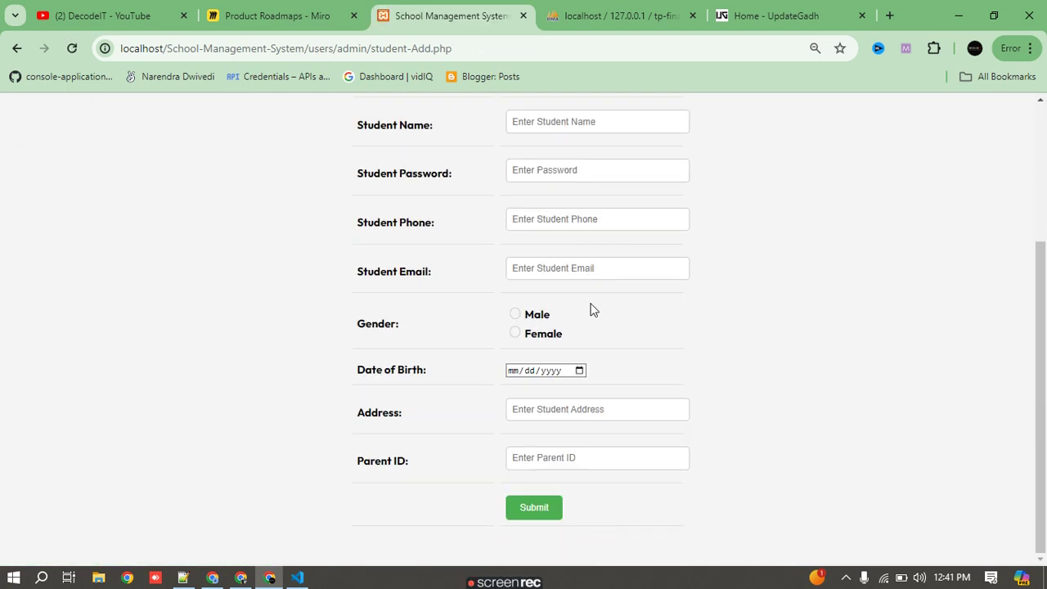
scroll(594, 315, up, 3)
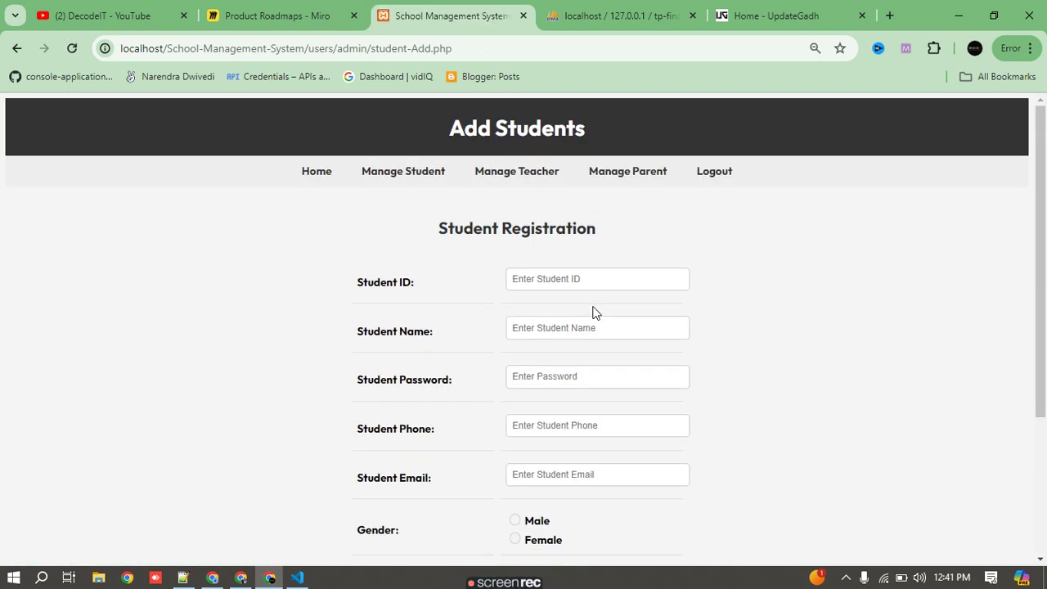
scroll(593, 312, down, 3)
scroll(593, 312, up, 3)
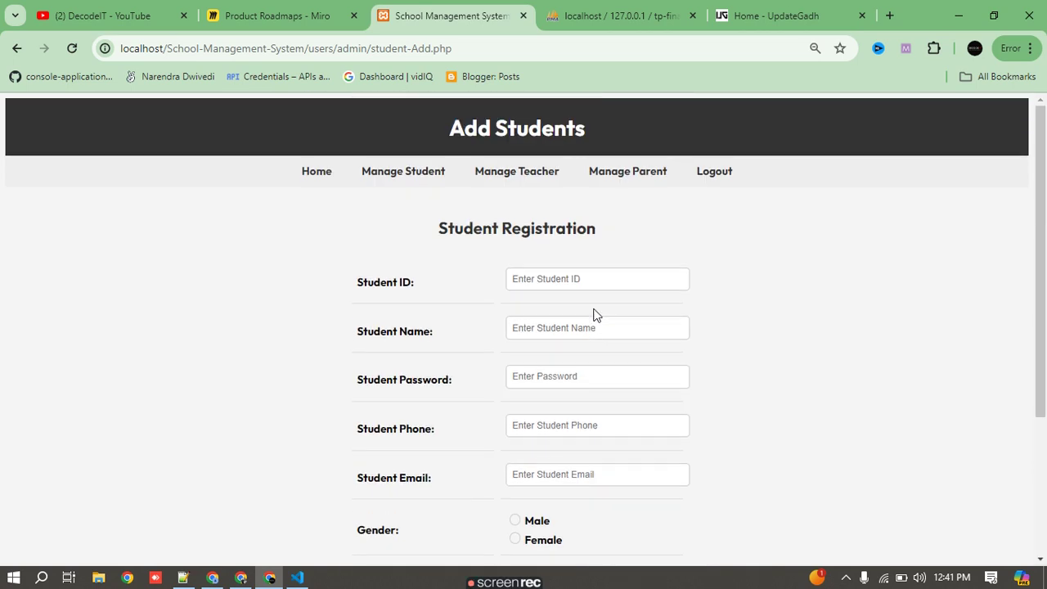
- Inspect teacher0's ID, name and phone number in the View Teacher list
click(494, 182)
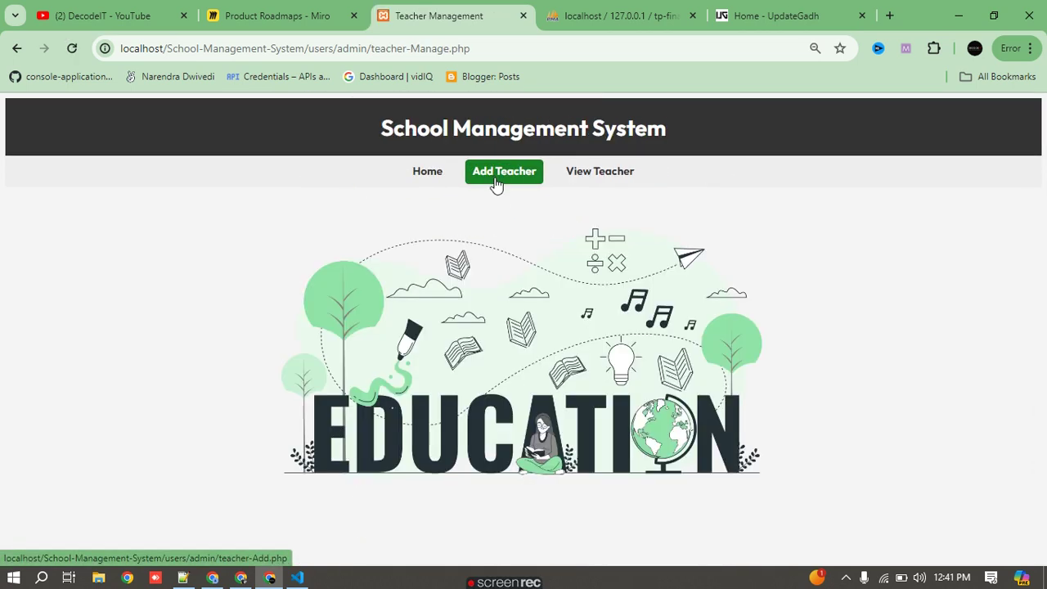
click(628, 182)
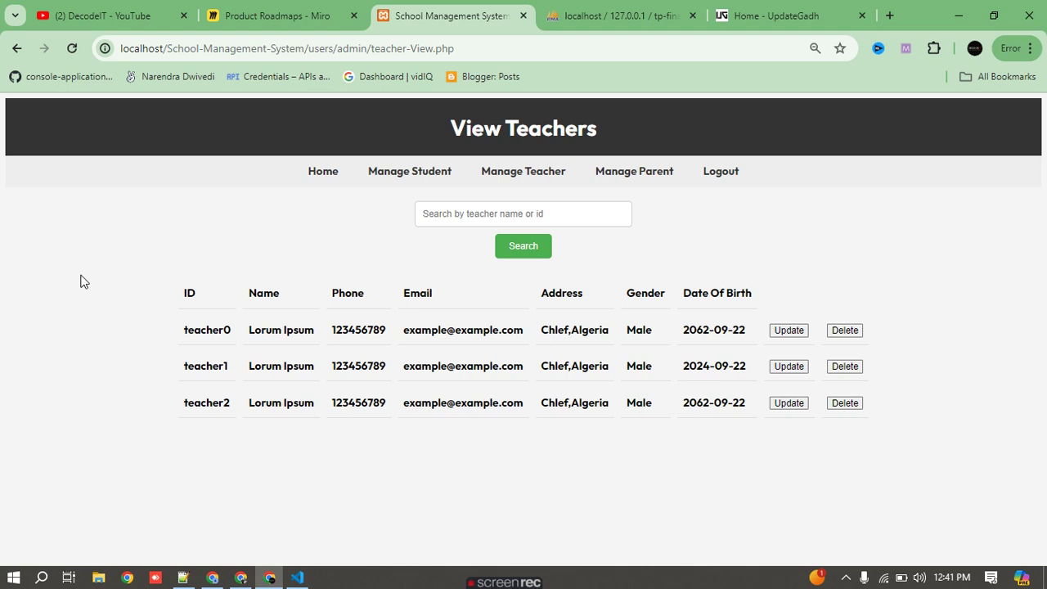
double_click(194, 333)
key(ctrl+c)
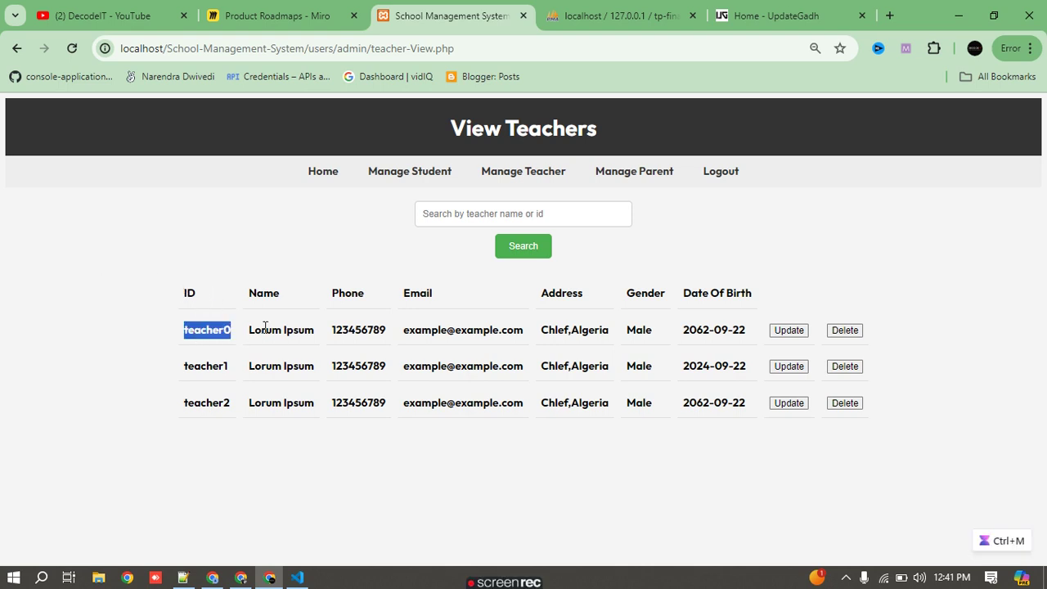
double_click(265, 329)
double_click(358, 330)
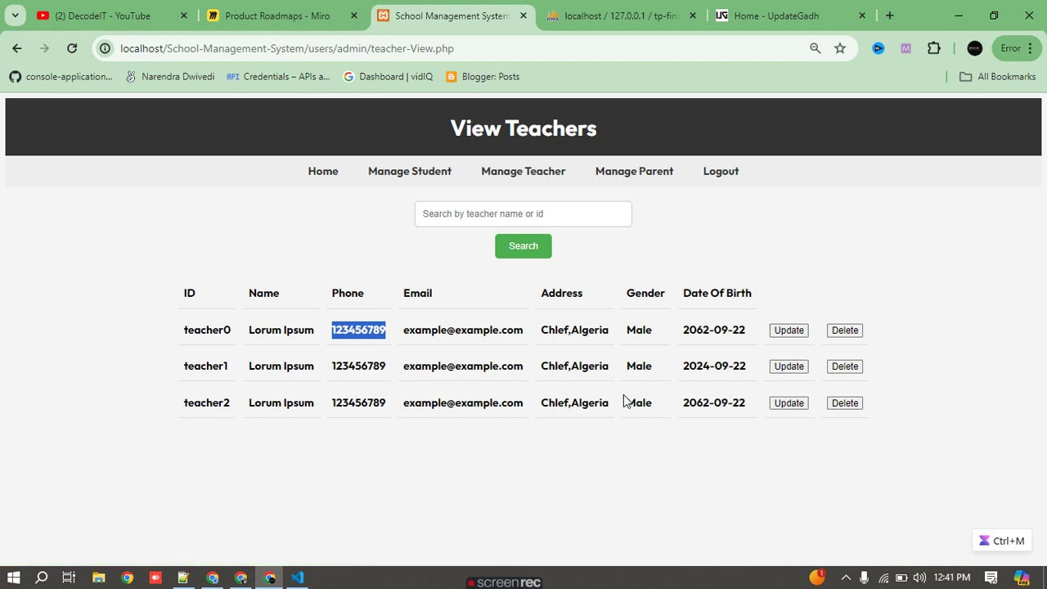
click(507, 176)
- Review the Add Teacher registration form, then go to Parent Management
click(504, 173)
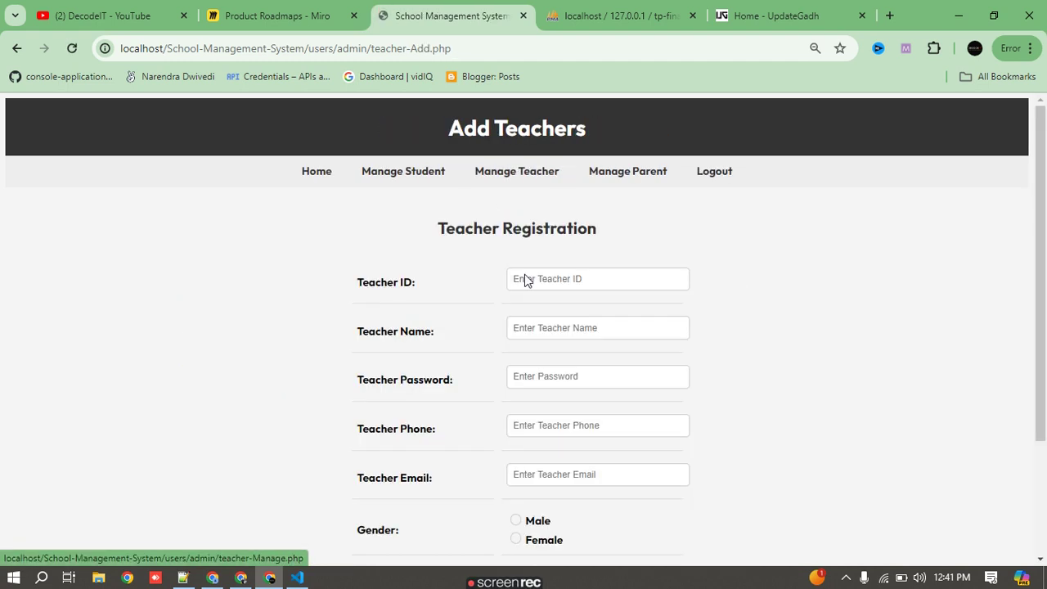
scroll(525, 278, down, 2)
scroll(591, 428, up, 3)
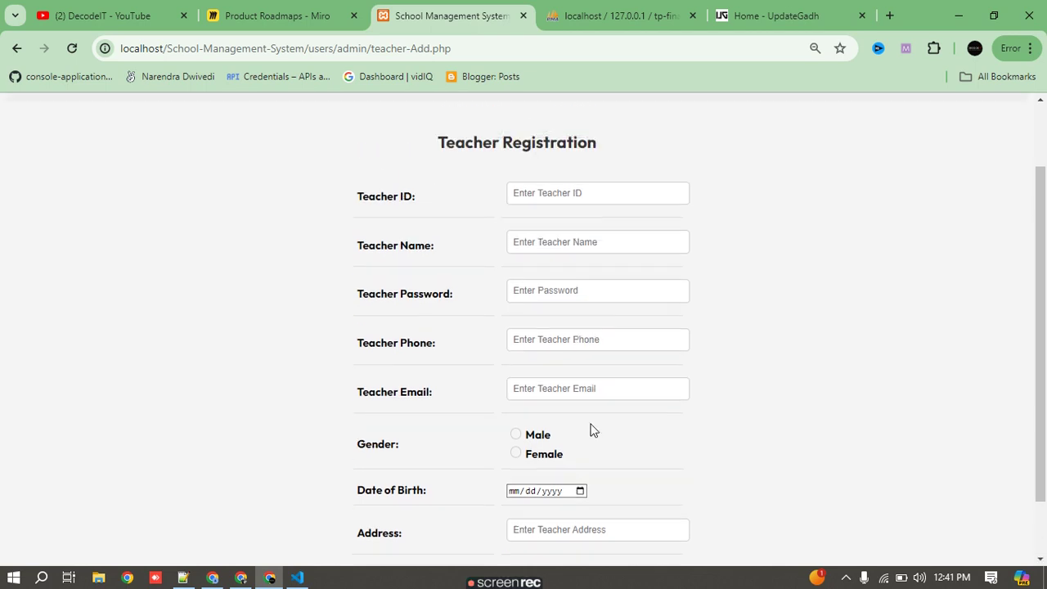
click(627, 179)
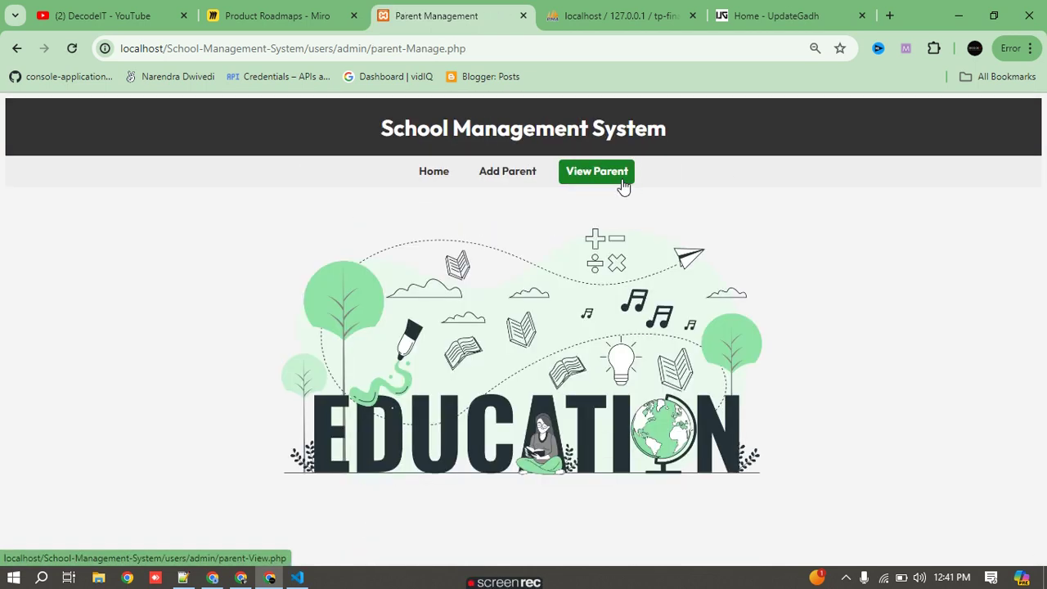
- Browse the parent list and its name search, then return to the admin home page
click(630, 185)
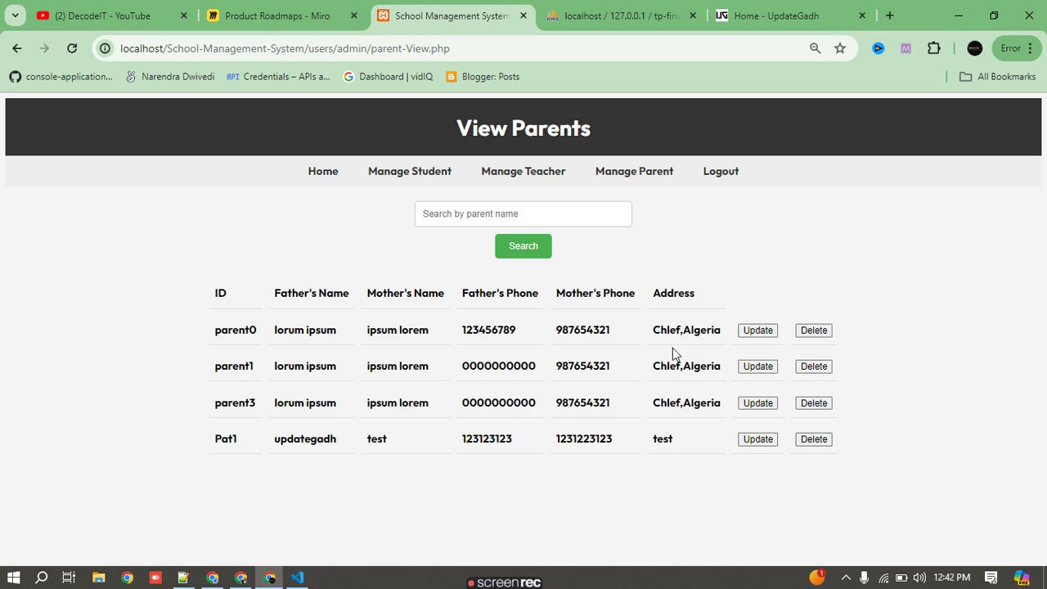
click(562, 214)
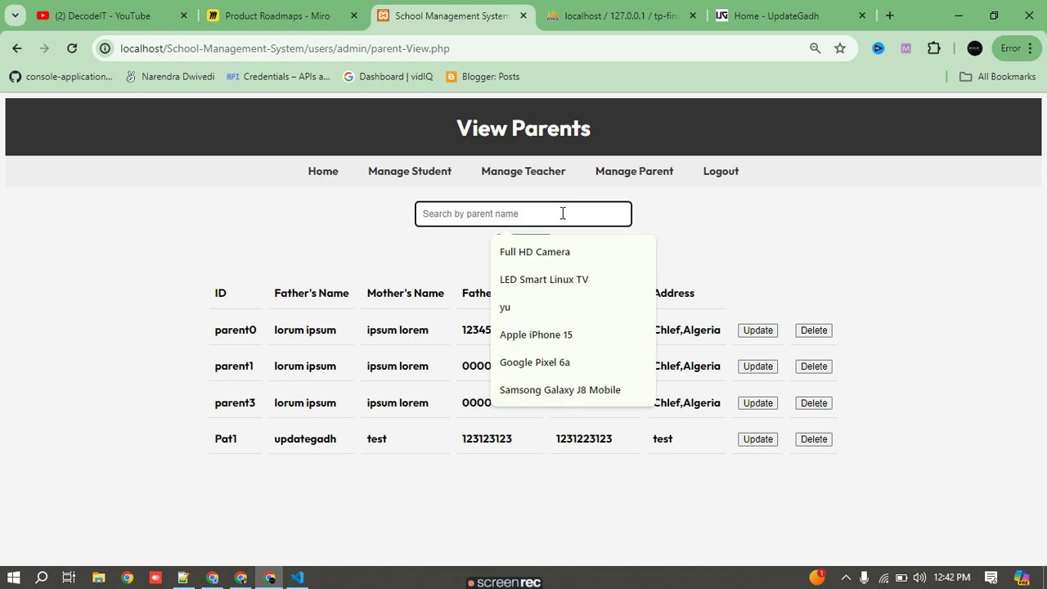
click(745, 233)
click(332, 173)
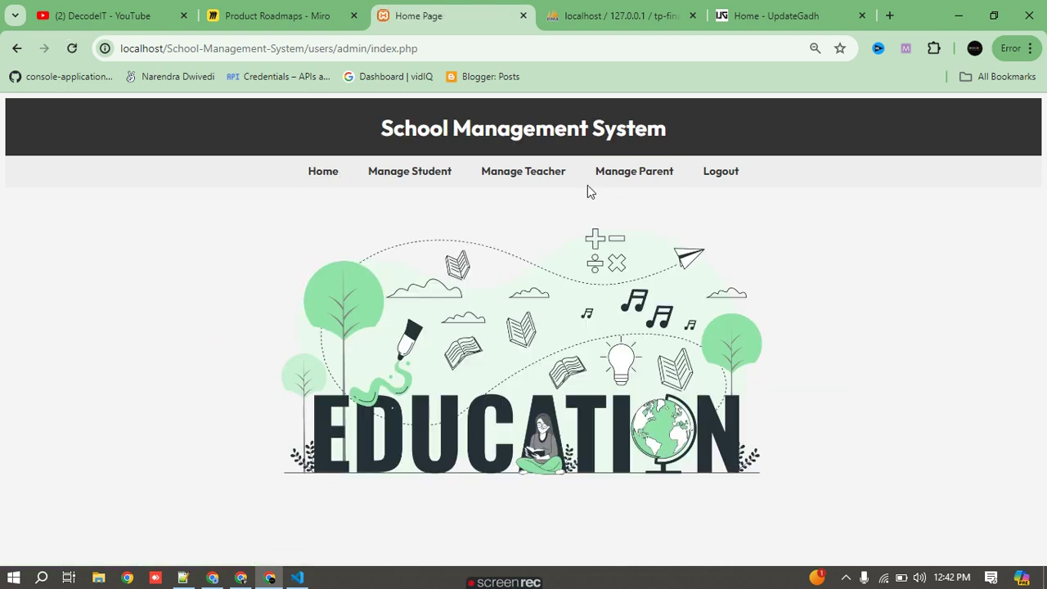
- Review the Add Parent form under Manage Parent
click(616, 185)
click(503, 172)
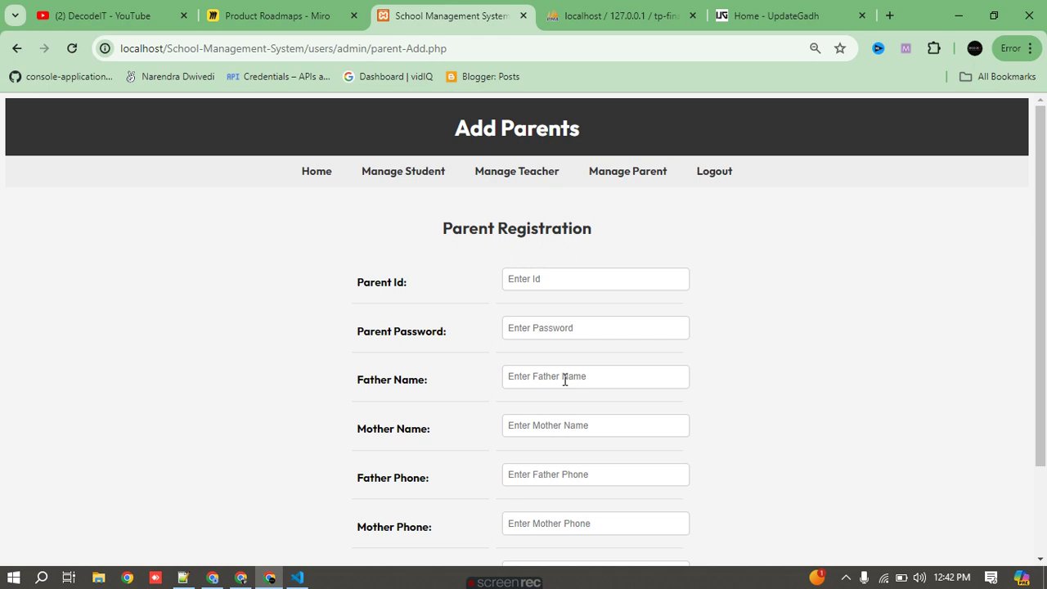
scroll(564, 378, down, 2)
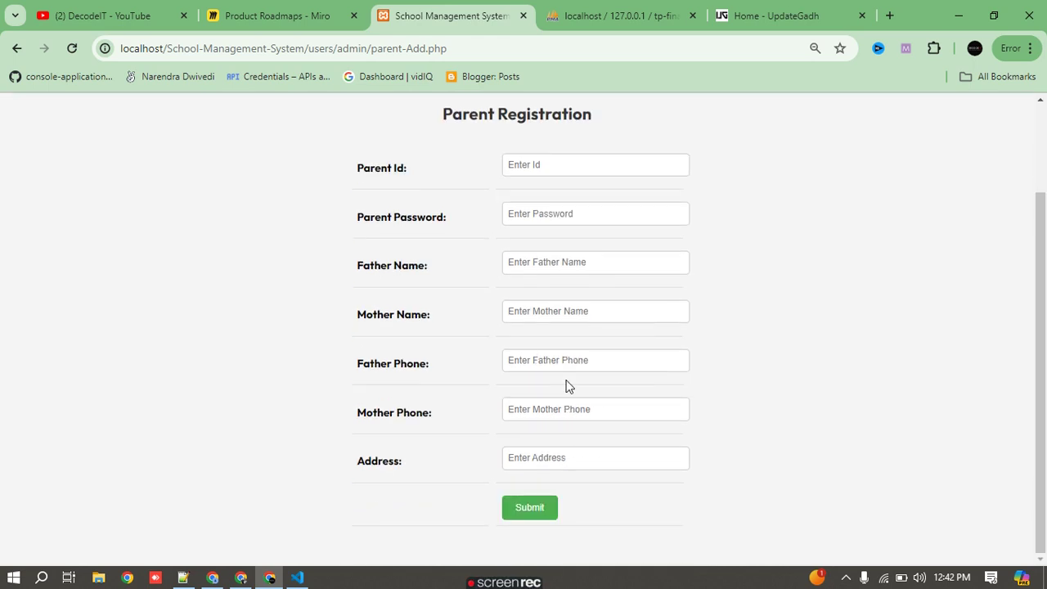
scroll(537, 442, up, 2)
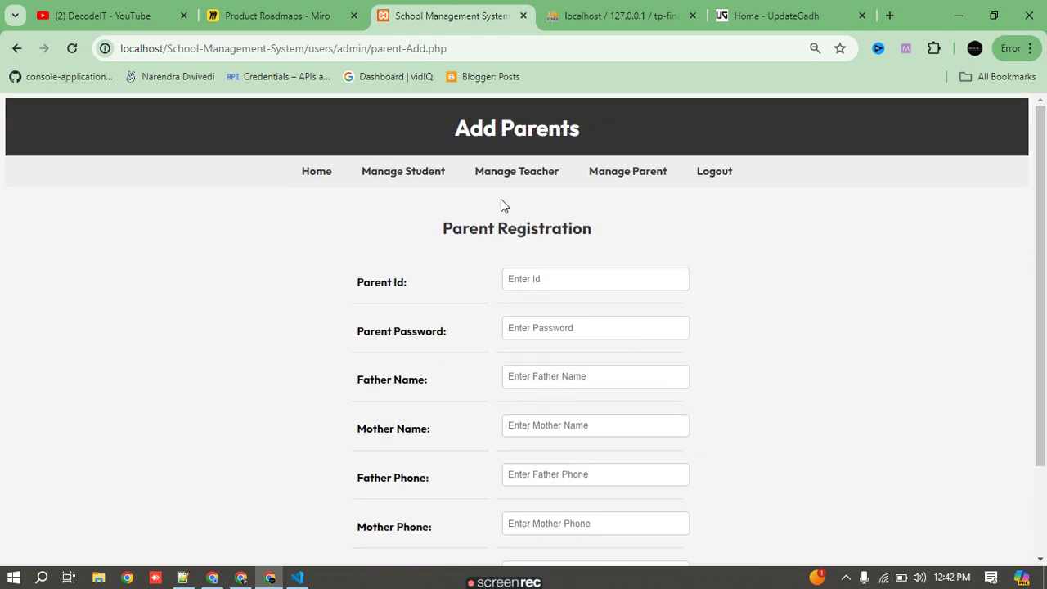
- Review the Add Student form, including its Parent ID field, then log out of the admin account
click(323, 174)
click(402, 173)
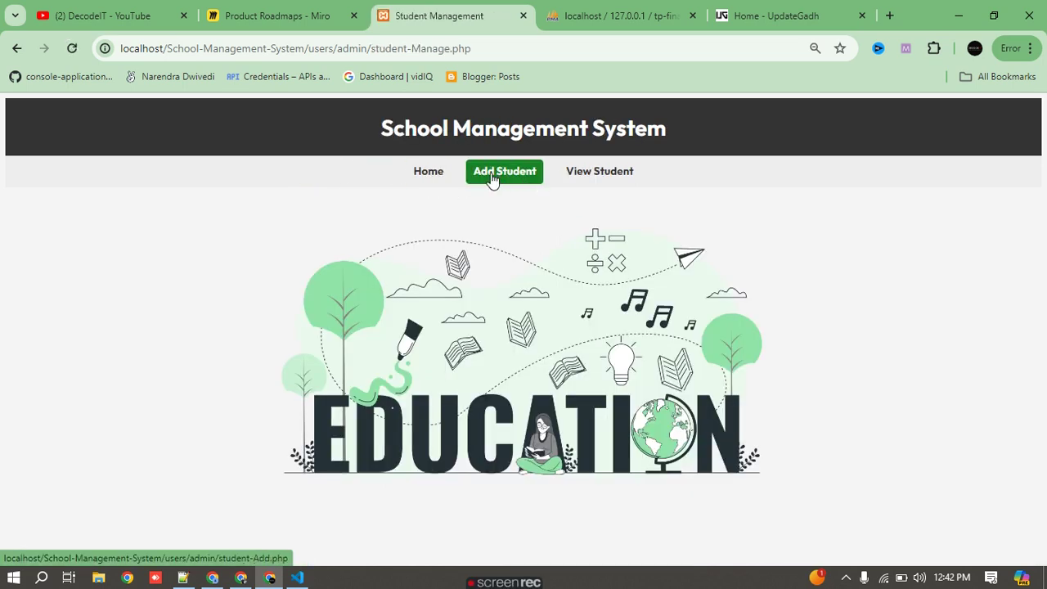
click(493, 173)
scroll(510, 257, down, 3)
key(ctrl+a)
click(544, 457)
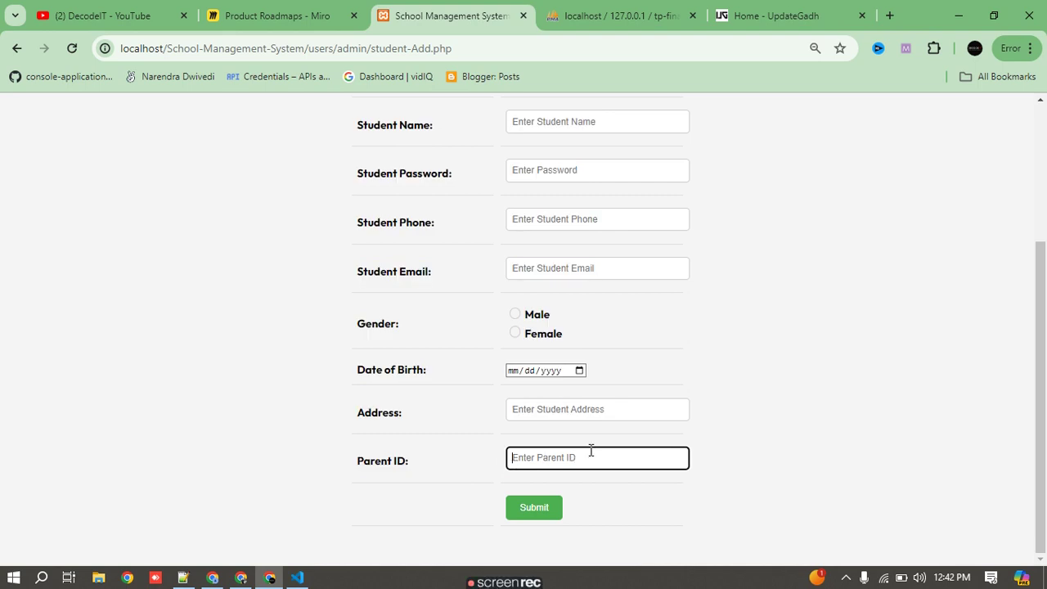
scroll(606, 438, up, 3)
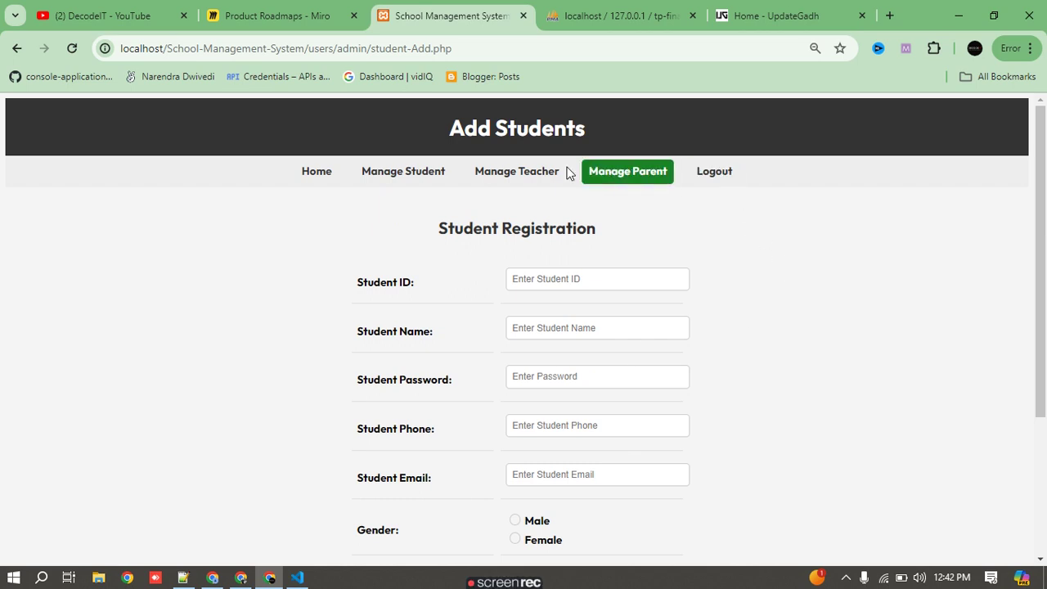
click(717, 182)
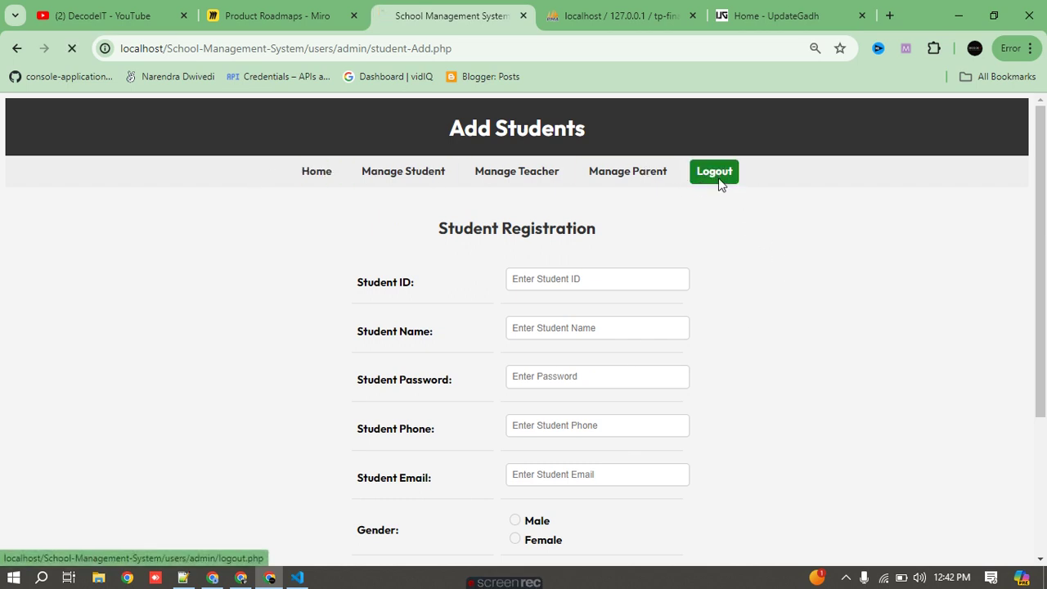
- Copy teacher0 from phpMyAdmin's users table and log in with it and the teacher's password
click(621, 16)
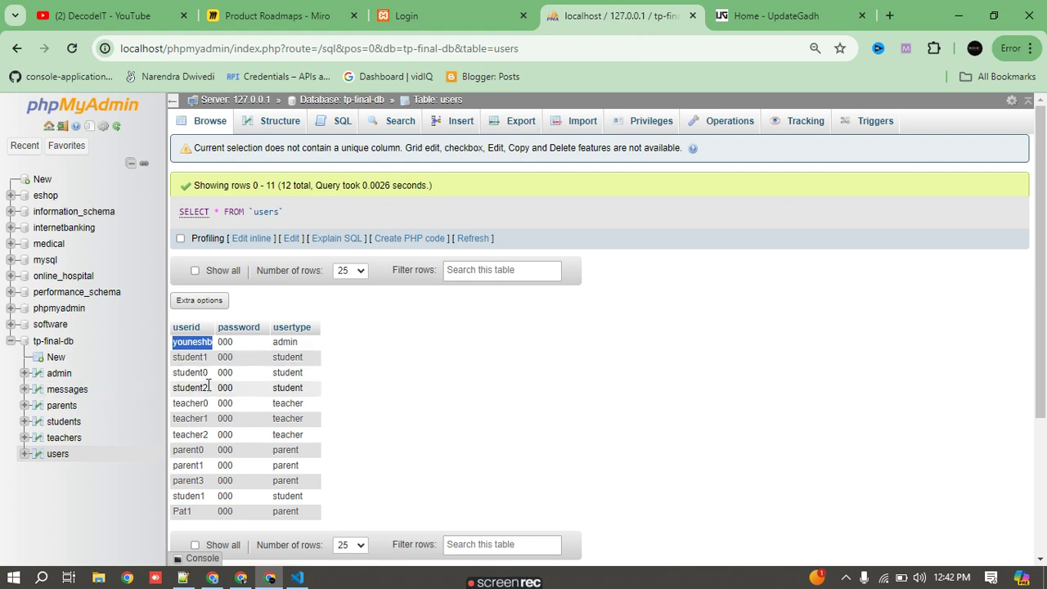
drag(207, 402, 182, 407)
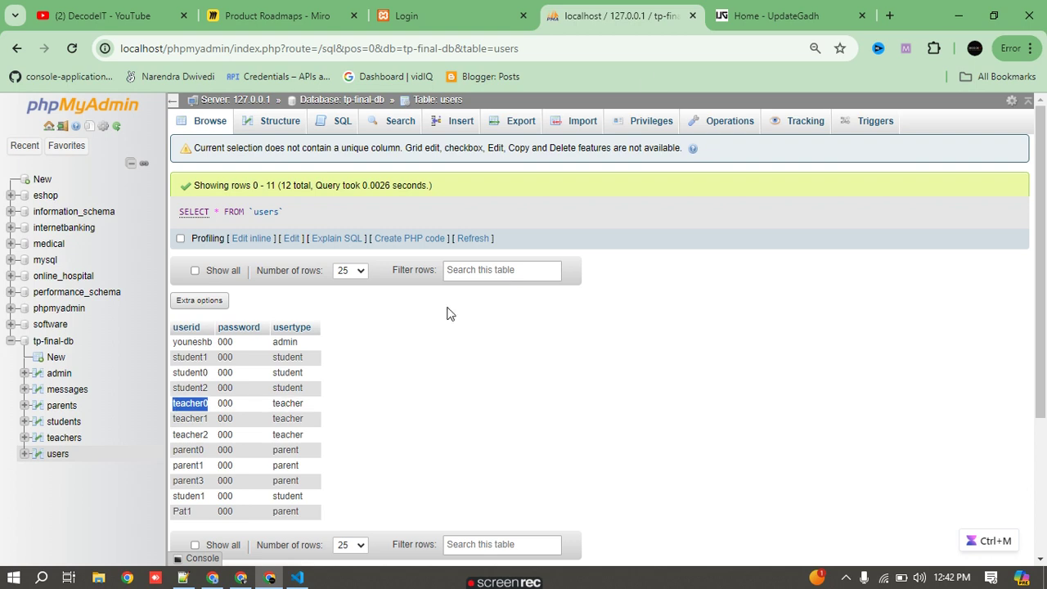
click(449, 11)
click(198, 316)
key(ctrl+v)
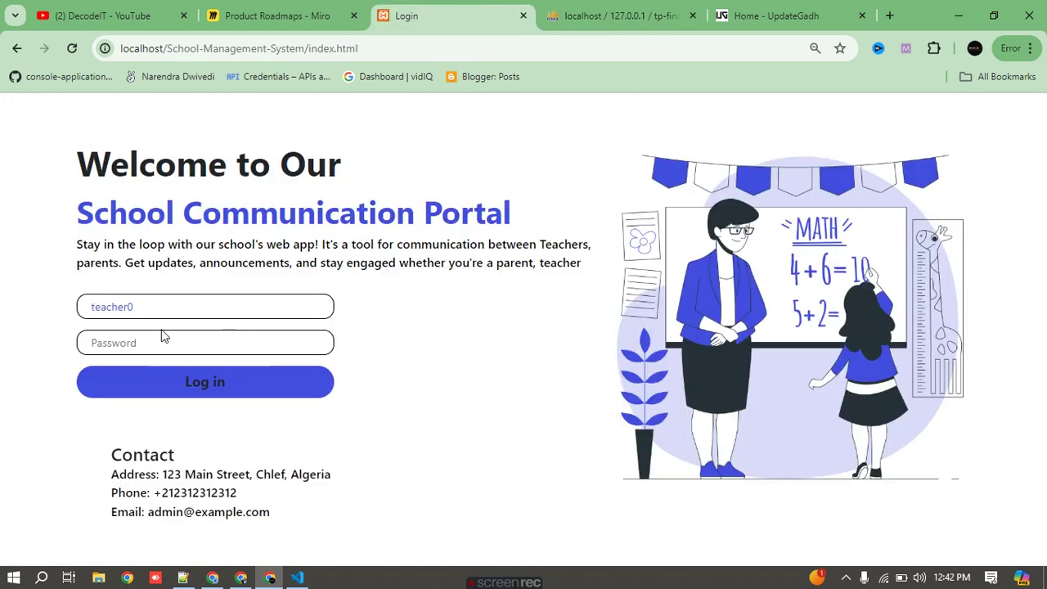
text(123)
click(207, 385)
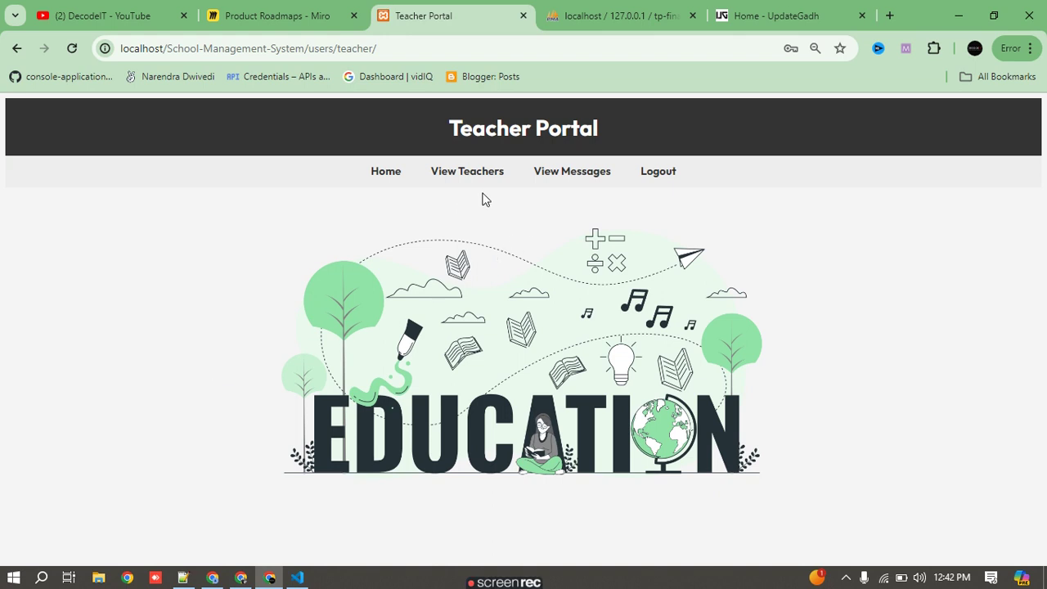
- Open the parents list and copy the parents table rows down to Pat1
drag(499, 118, 448, 131)
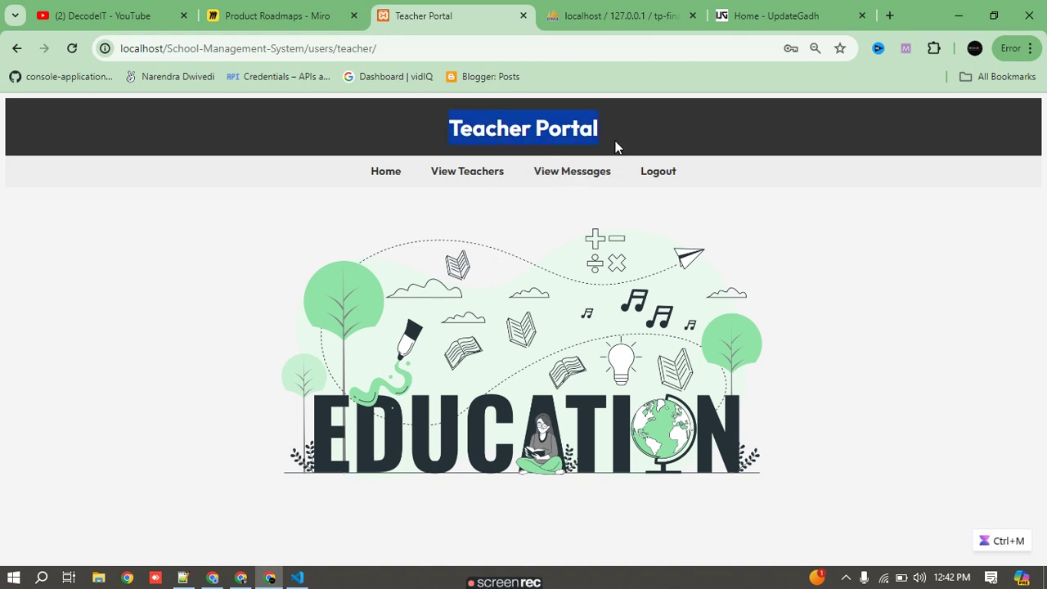
click(466, 187)
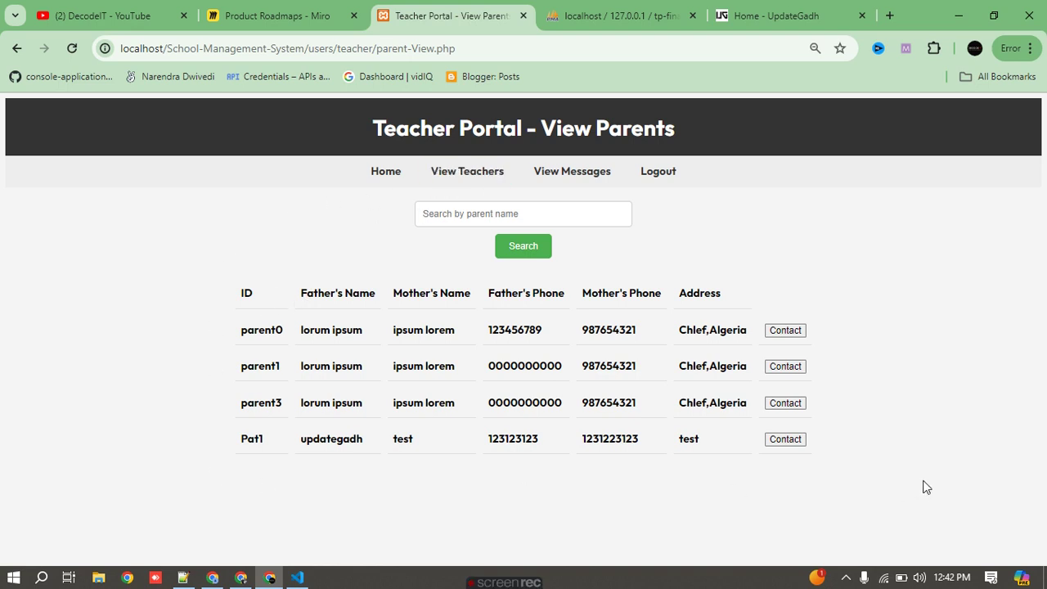
drag(221, 282, 802, 467)
key(ctrl+c)
click(859, 466)
drag(256, 437, 233, 280)
key(ctrl+c)
click(236, 374)
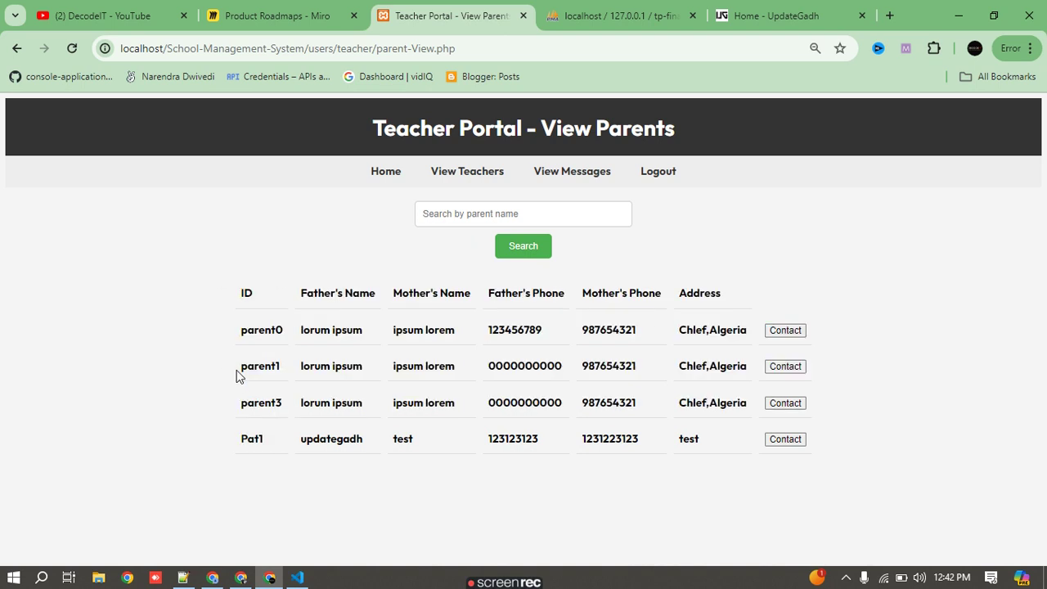
drag(256, 433, 712, 454)
key(ctrl+m)
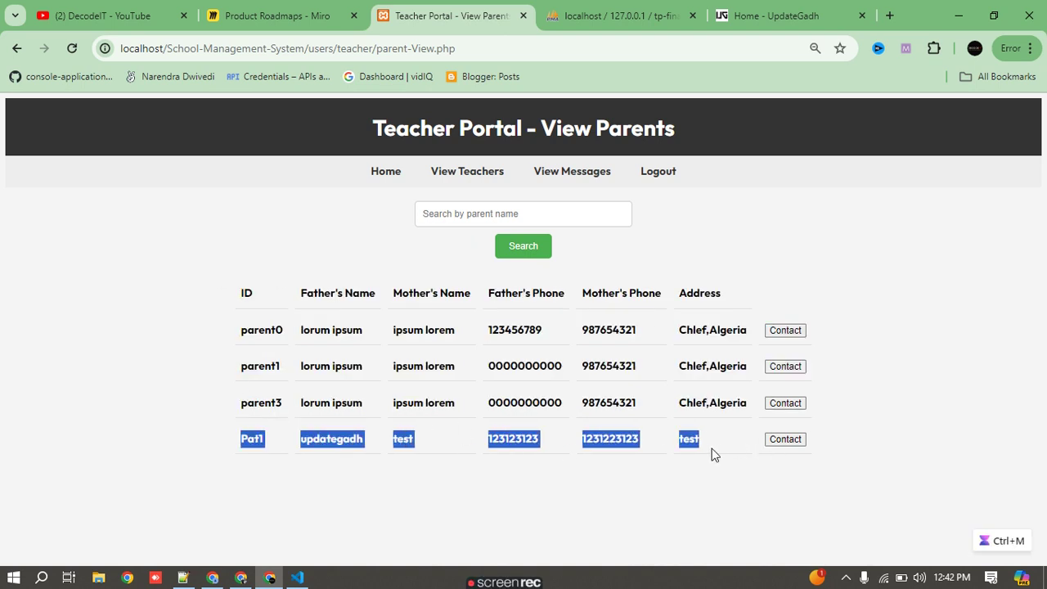
- Send the message 'Hi Pat1' to parent Pat1 from the Contact page
click(793, 443)
click(464, 252)
text(i pa)
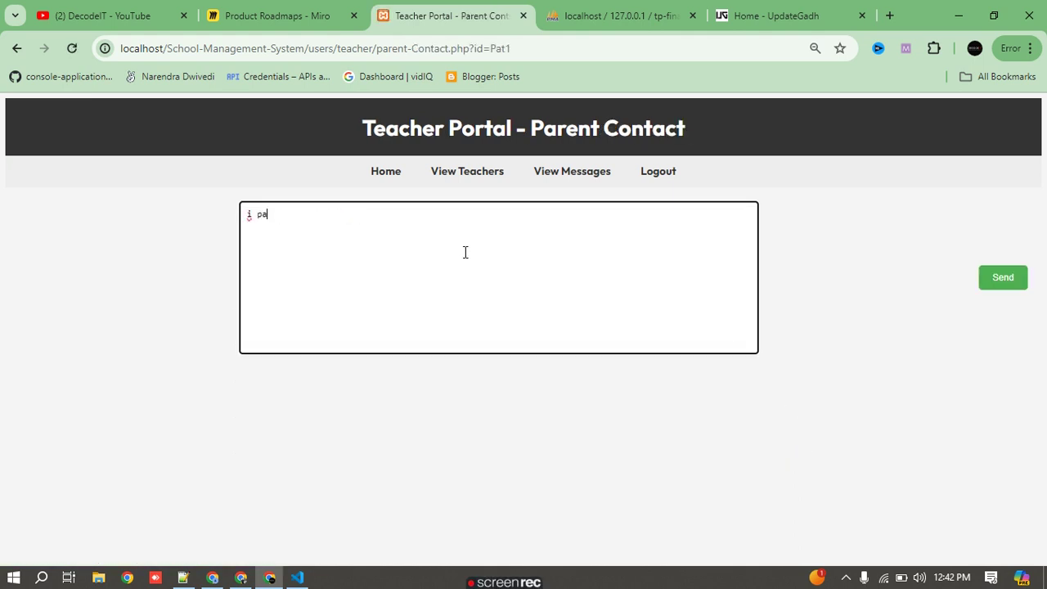
key(BackSpace)
key(BackSpace)
text(Hi)
click(1001, 278)
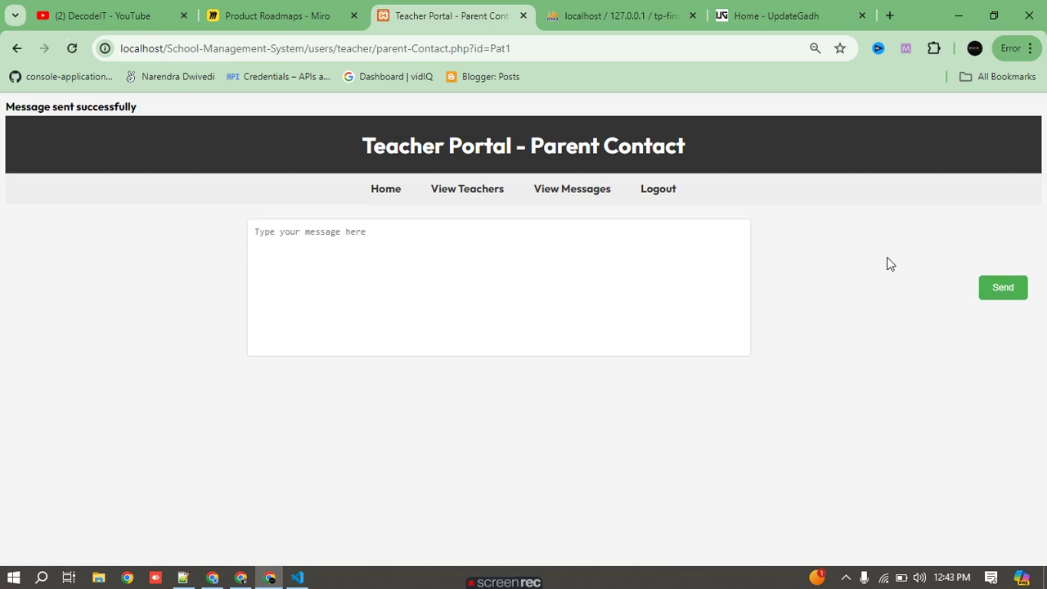
- Review the teacher's inbox, highlighting parent0's 'Hello' message details
click(584, 196)
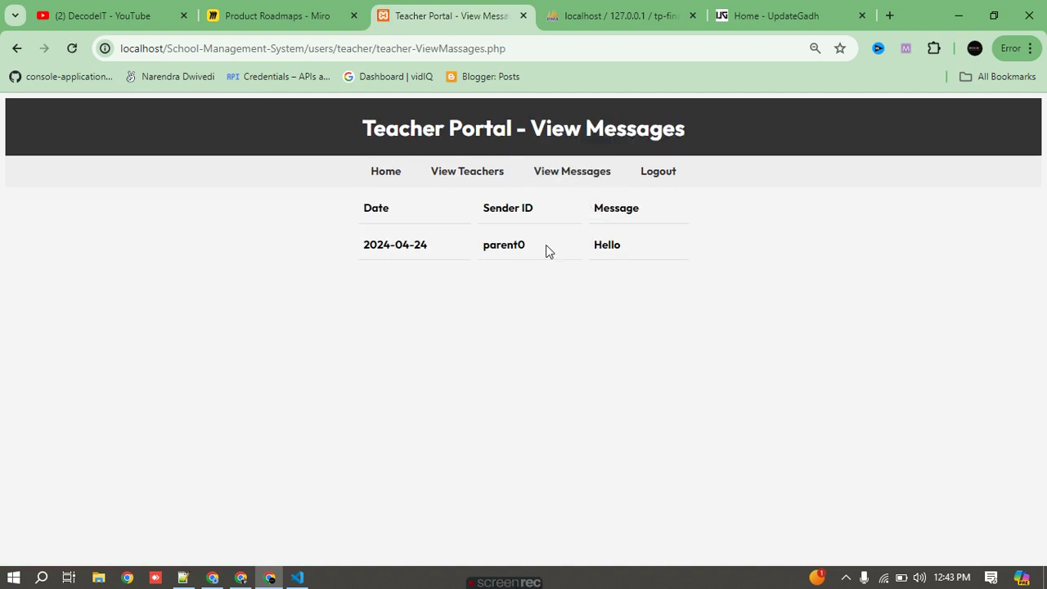
drag(641, 251, 361, 246)
click(376, 260)
drag(361, 208, 616, 244)
click(627, 251)
drag(481, 245, 513, 246)
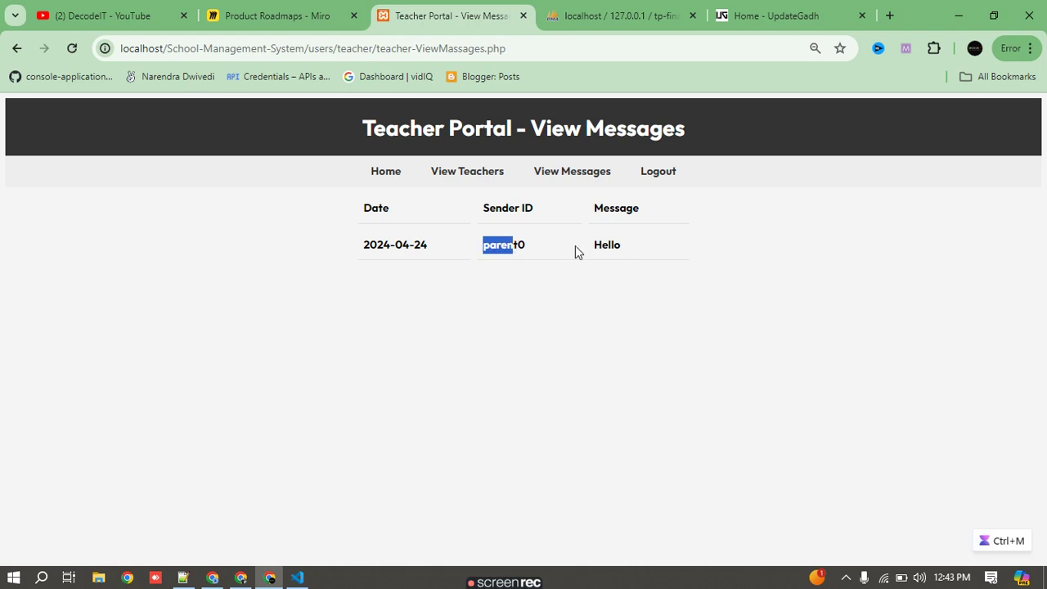
double_click(607, 244)
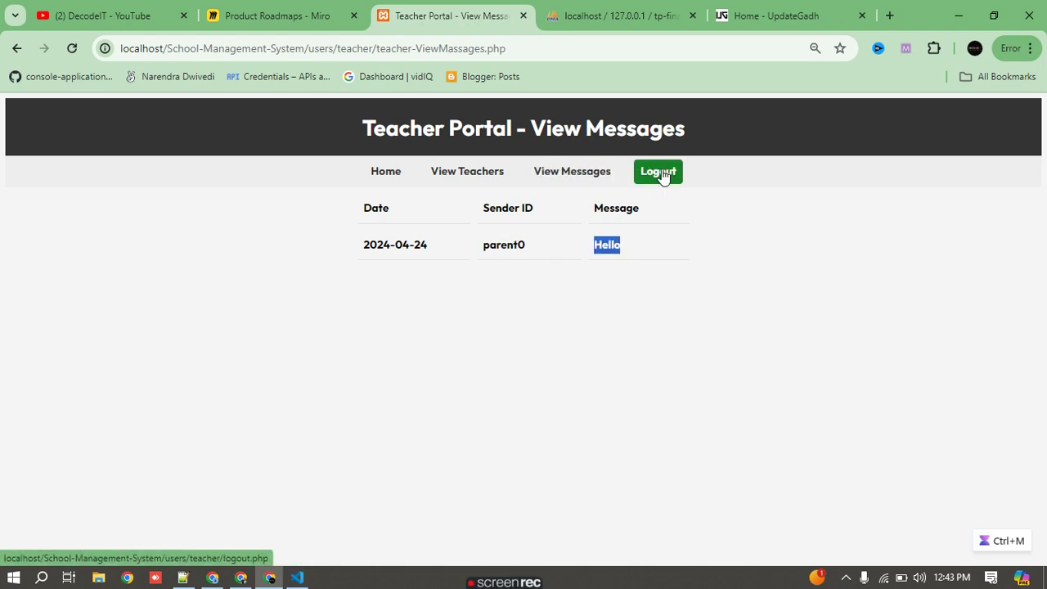
- Log out and paste Pat1's user id from phpMyAdmin into the login ID field
click(659, 173)
click(219, 309)
click(657, 7)
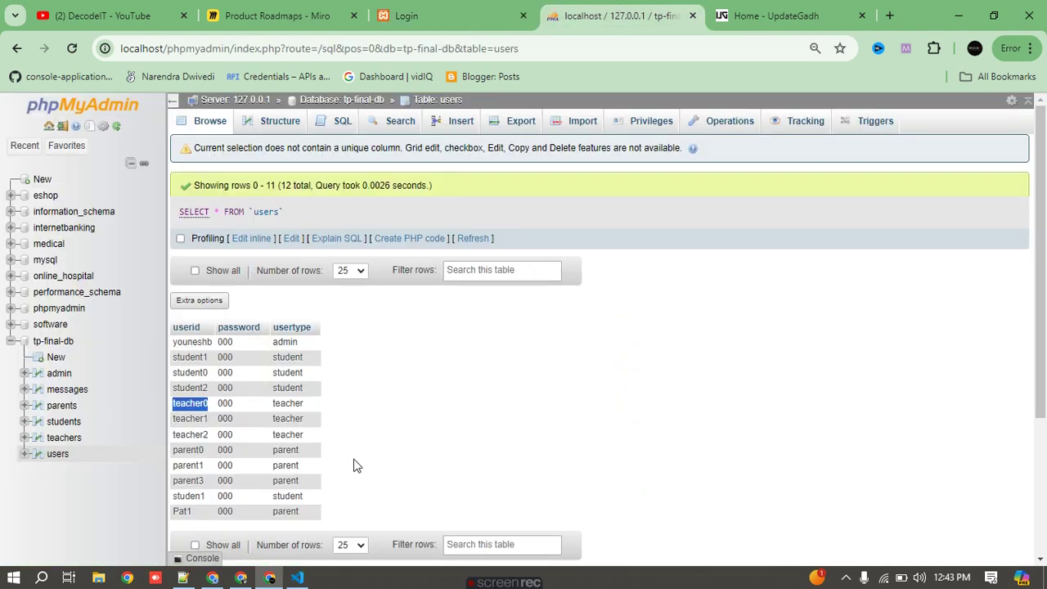
double_click(183, 511)
key(ctrl+m)
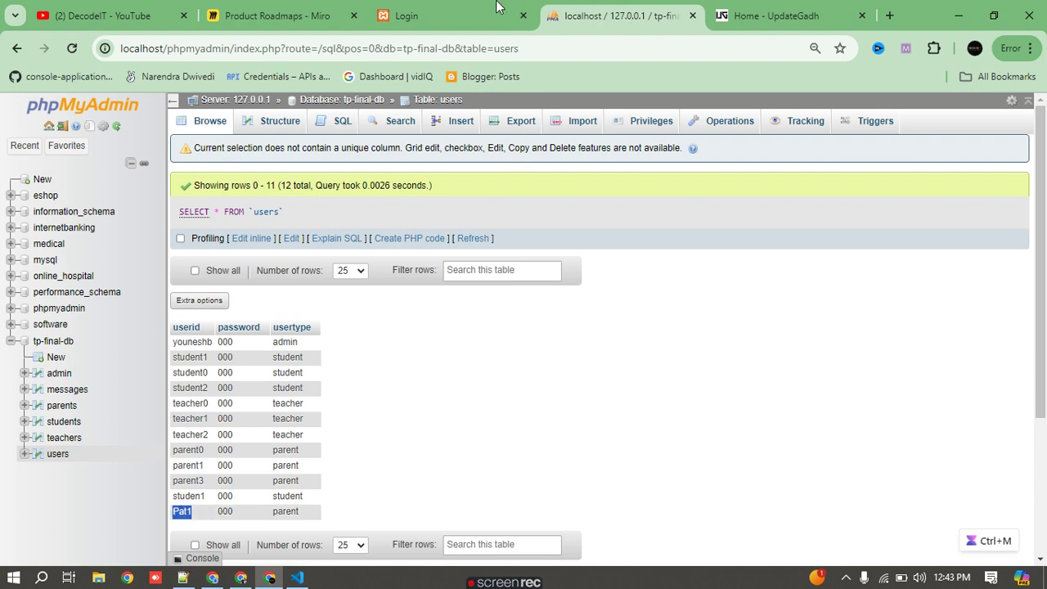
click(450, 15)
click(222, 311)
key(ctrl+v)
click(151, 344)
- Enter the password, log in as Pat1, and check the inbox for 'Hi Pat1'
text(123)
click(221, 391)
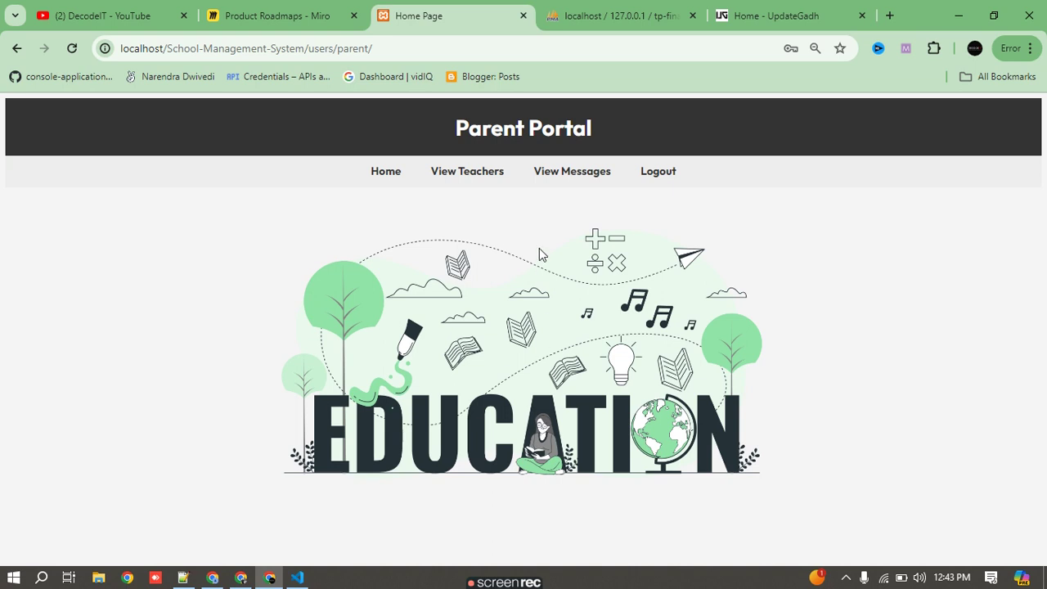
click(568, 175)
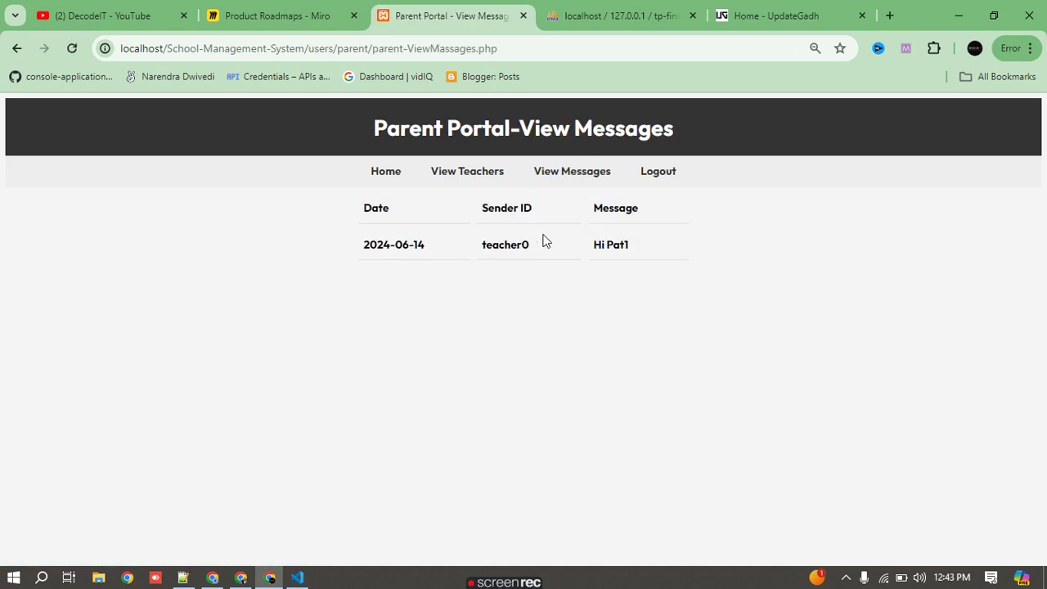
drag(367, 239, 418, 243)
click(634, 247)
click(607, 258)
drag(588, 247, 647, 249)
drag(442, 250, 370, 252)
- Send 'Hello i am' to teacher0 from the teachers list, then log out
click(472, 172)
click(815, 330)
click(418, 219)
text(Hello)
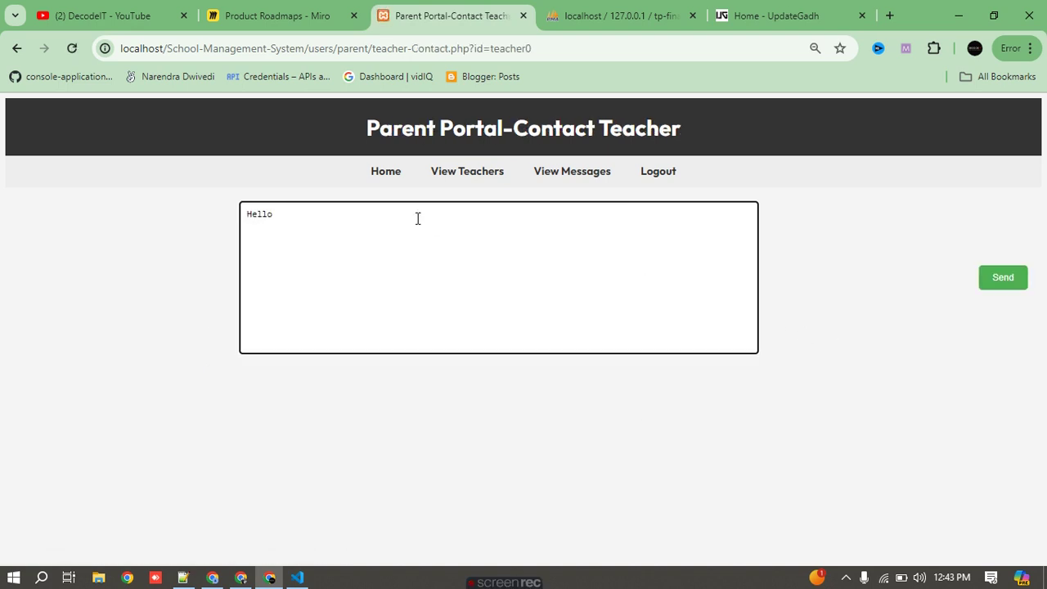
text( i am)
click(1002, 280)
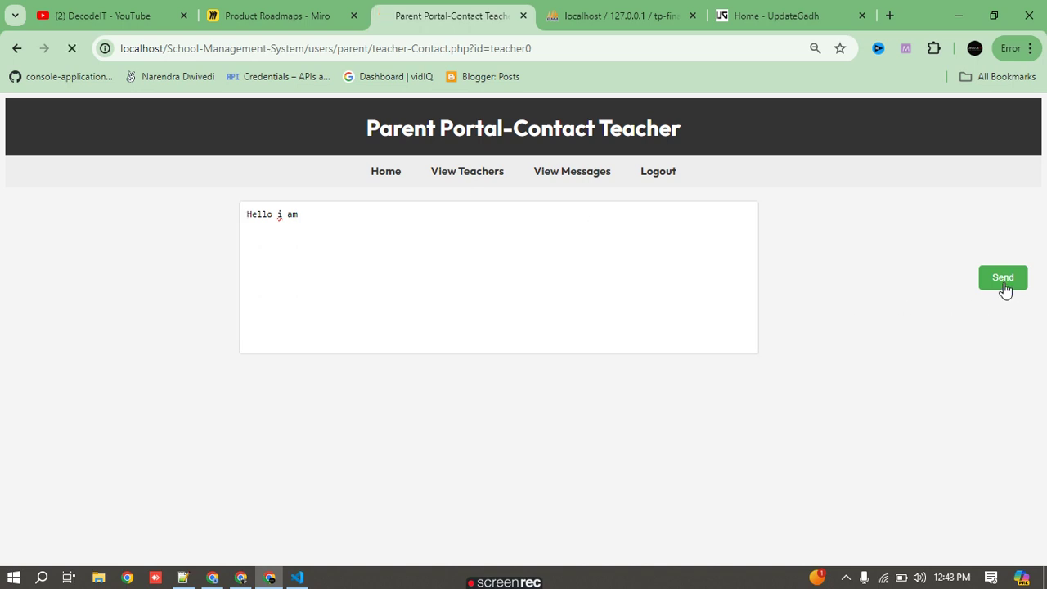
click(572, 188)
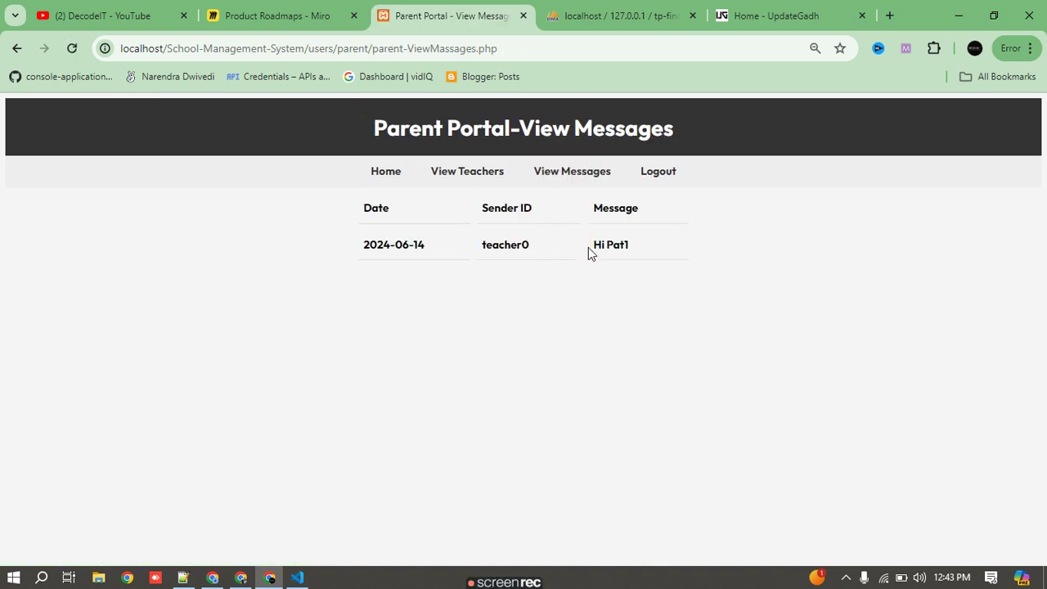
click(648, 179)
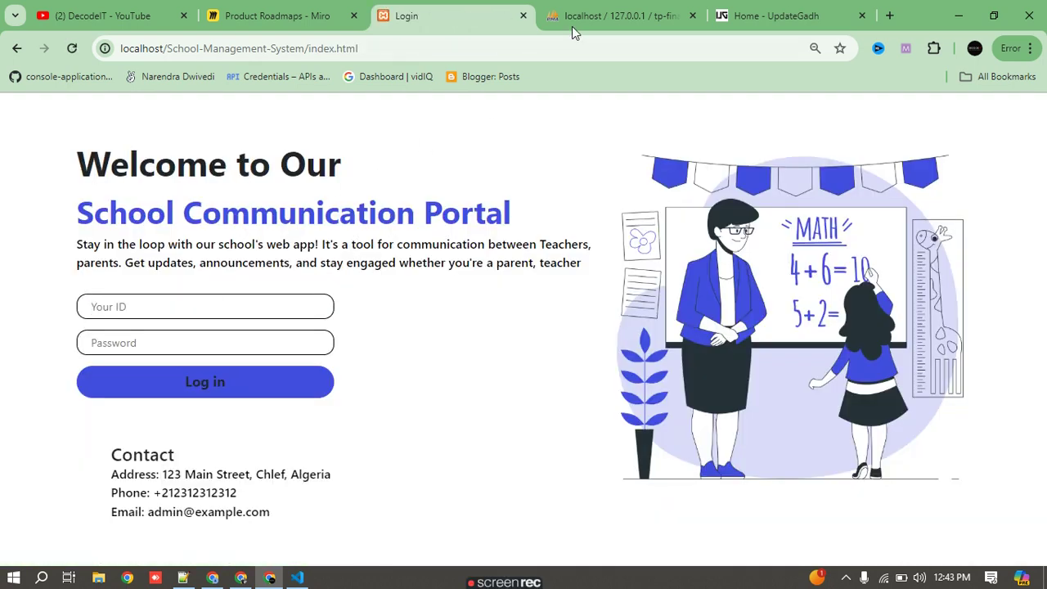
- Log in as teacher0 using the saved ID and the account password
click(169, 311)
click(218, 373)
click(141, 344)
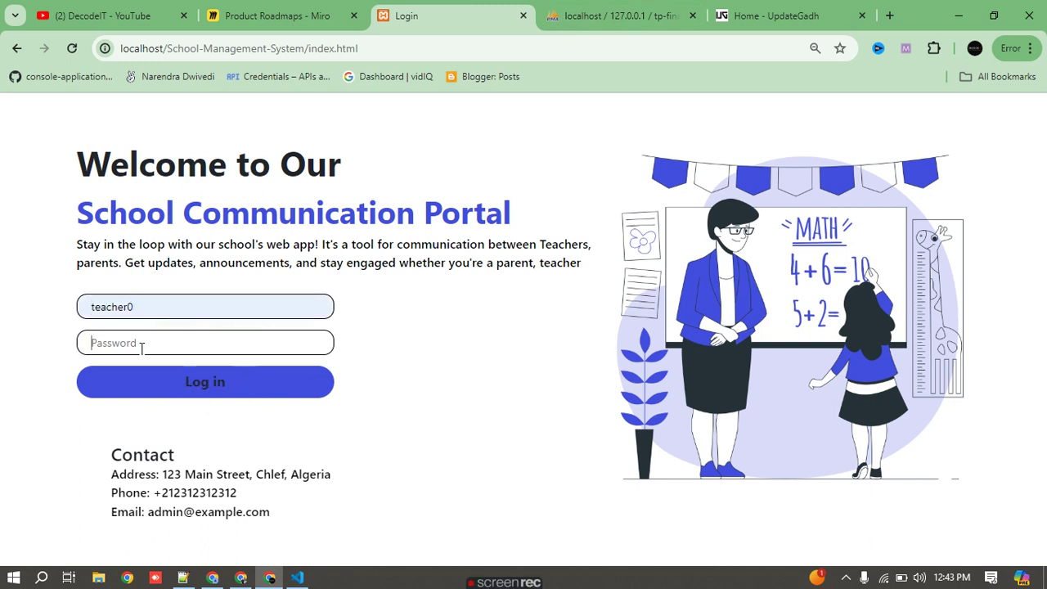
text(123)
click(194, 396)
- Check teacher0's inbox for Pat1's 'Hello i am', then return to the Miro board
click(565, 171)
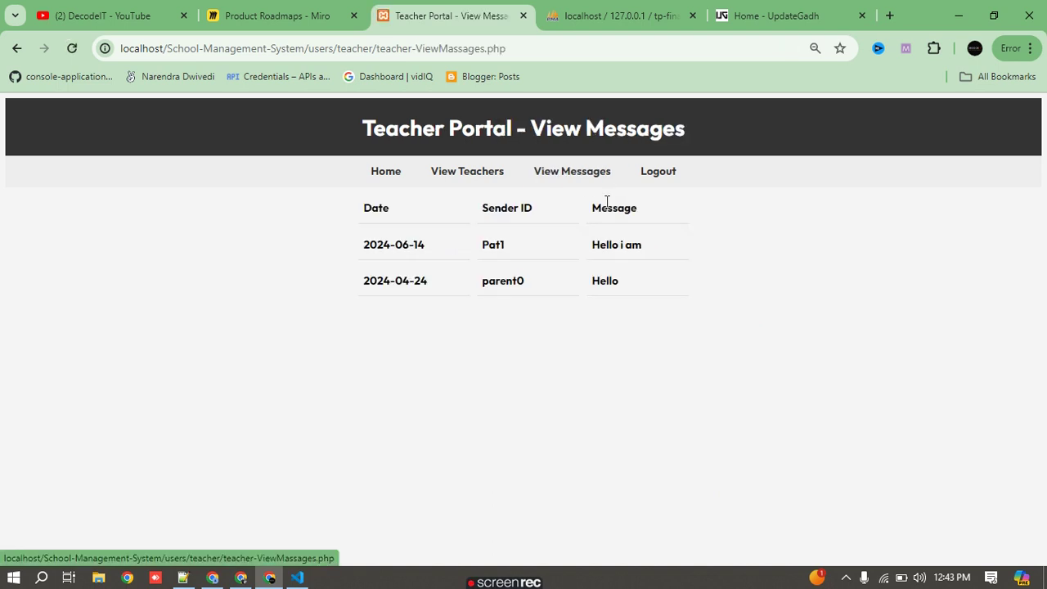
key(ctrl+a)
click(404, 327)
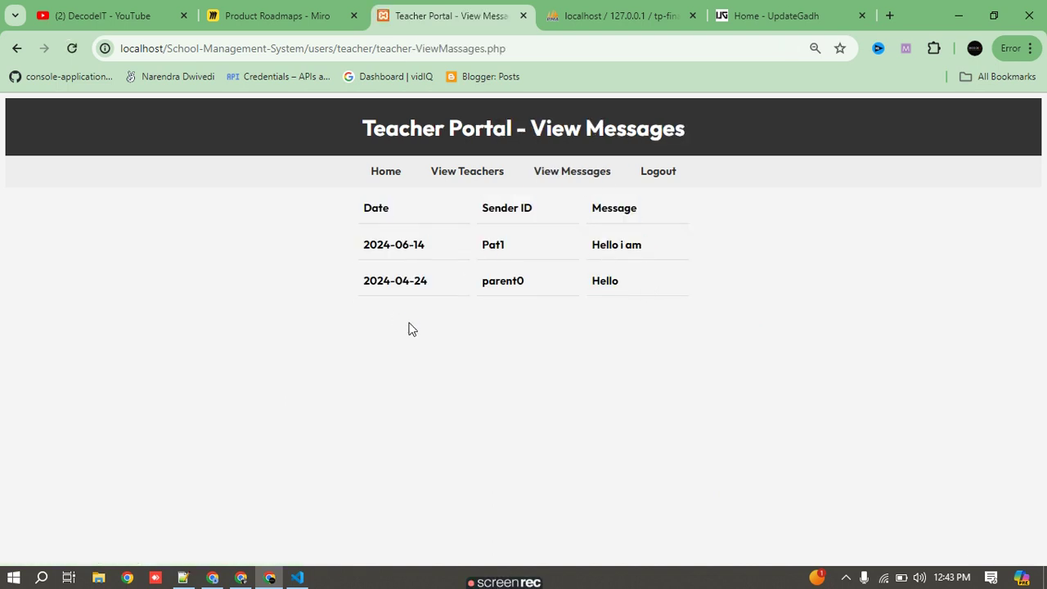
click(335, 12)
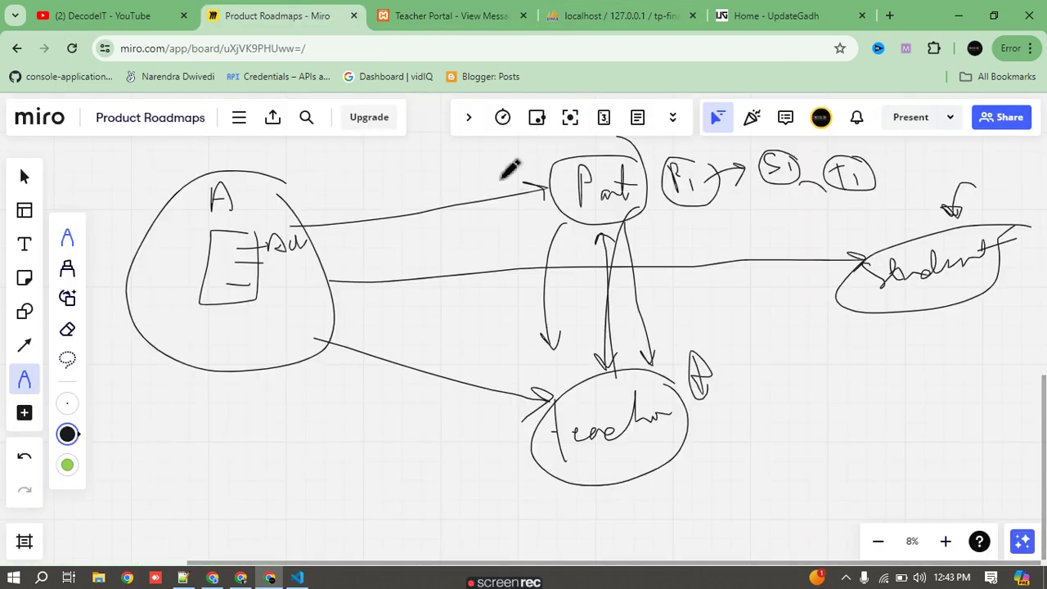
- Draw arrows linking Parent to Teacher, Parent to Student and Teacher to Student
mouse_move(613, 175)
mouse_down()
mouse_move(584, 409)
mouse_move(643, 217)
mouse_move(661, 243)
mouse_move(572, 363)
mouse_up()
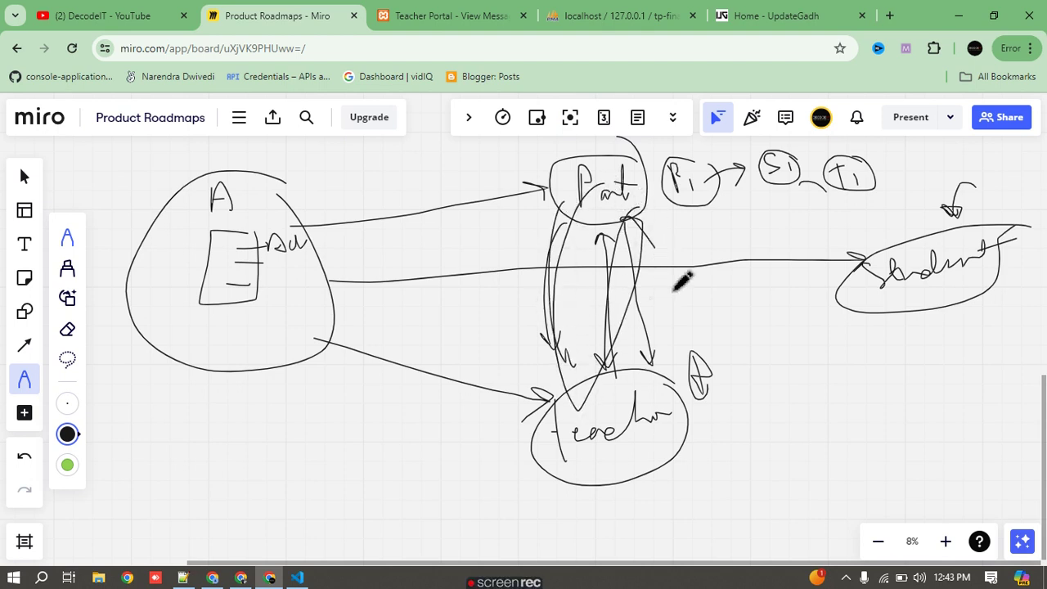
drag(646, 206, 893, 260)
mouse_move(659, 426)
mouse_down()
mouse_move(855, 303)
mouse_move(875, 327)
mouse_up()
scroll(823, 303, right, 4)
scroll(823, 304, down, 2)
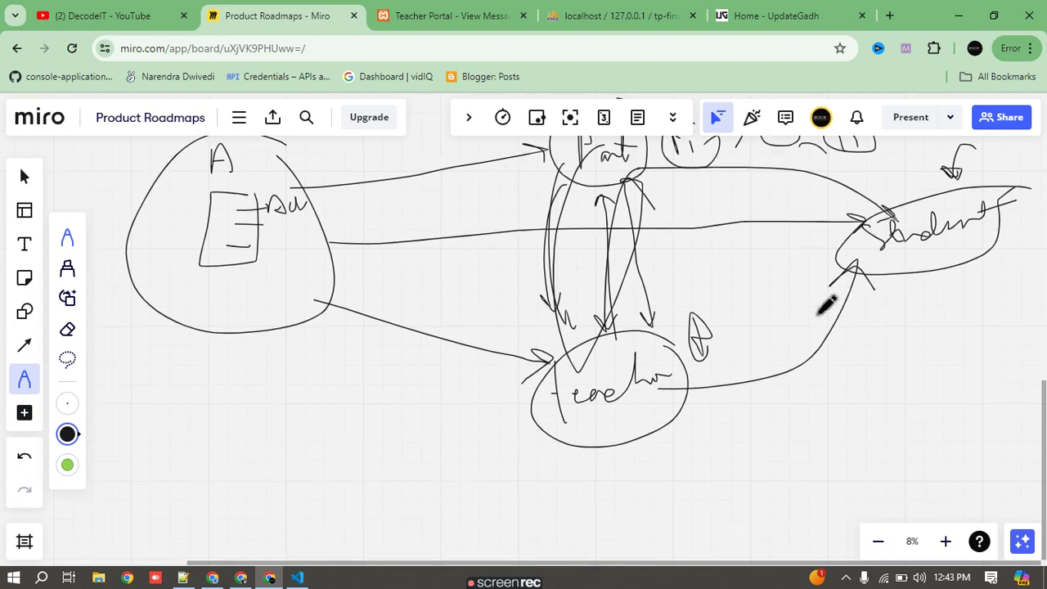
scroll(818, 313, right, 5)
scroll(818, 314, up, 2)
- Sketch a tall rectangle with an arrow into it and a curve from Teacher, then return to the portal
drag(588, 189, 672, 219)
mouse_move(679, 263)
mouse_down()
mouse_move(577, 431)
mouse_move(554, 211)
mouse_move(591, 188)
mouse_up()
mouse_move(761, 201)
mouse_down()
mouse_move(681, 222)
mouse_move(710, 245)
mouse_up()
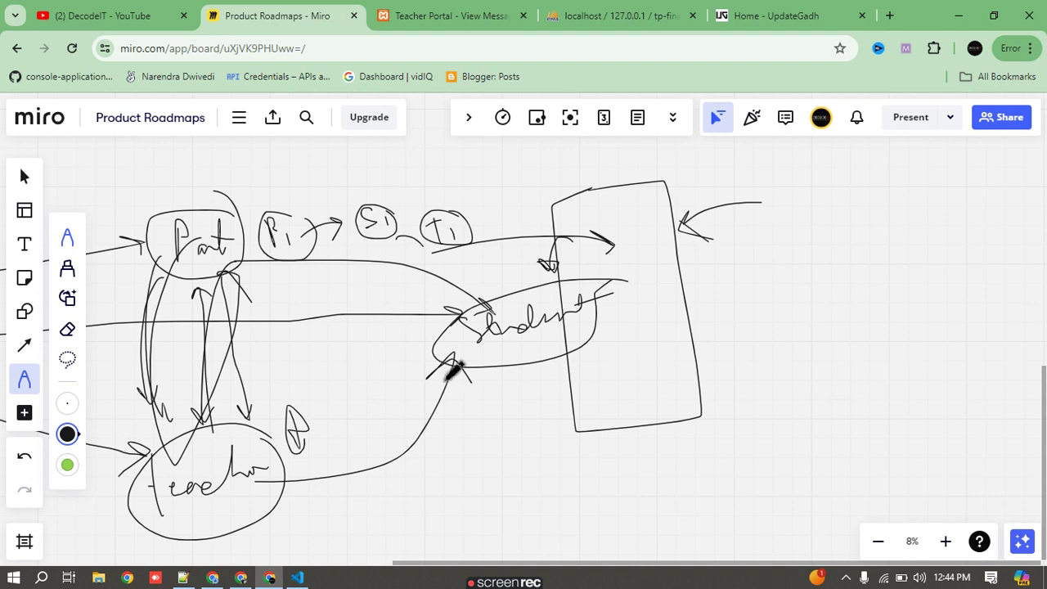
mouse_move(283, 480)
mouse_down()
mouse_move(297, 236)
mouse_move(237, 264)
mouse_up()
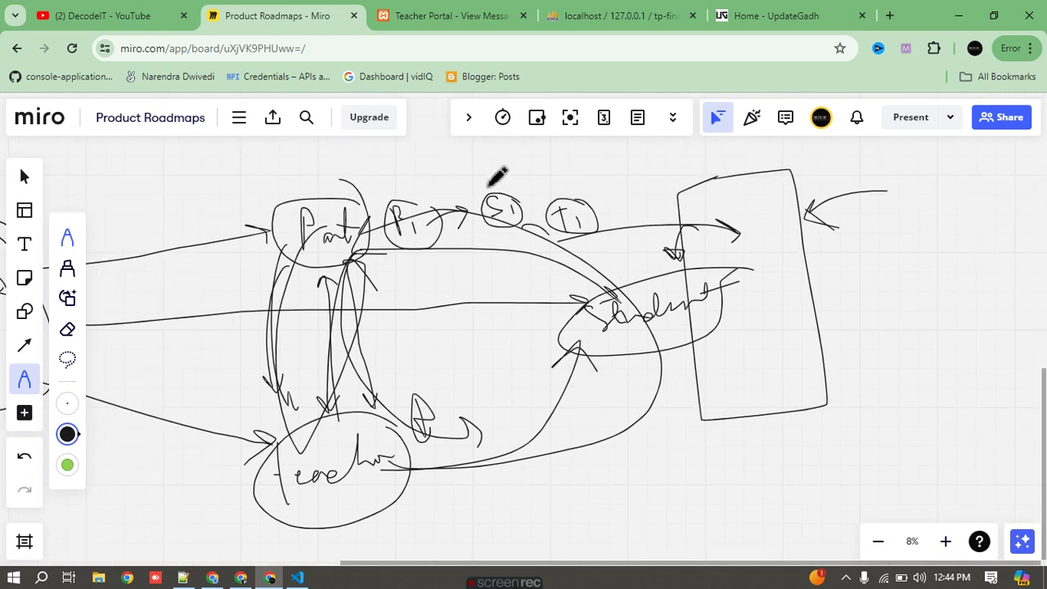
click(446, 16)
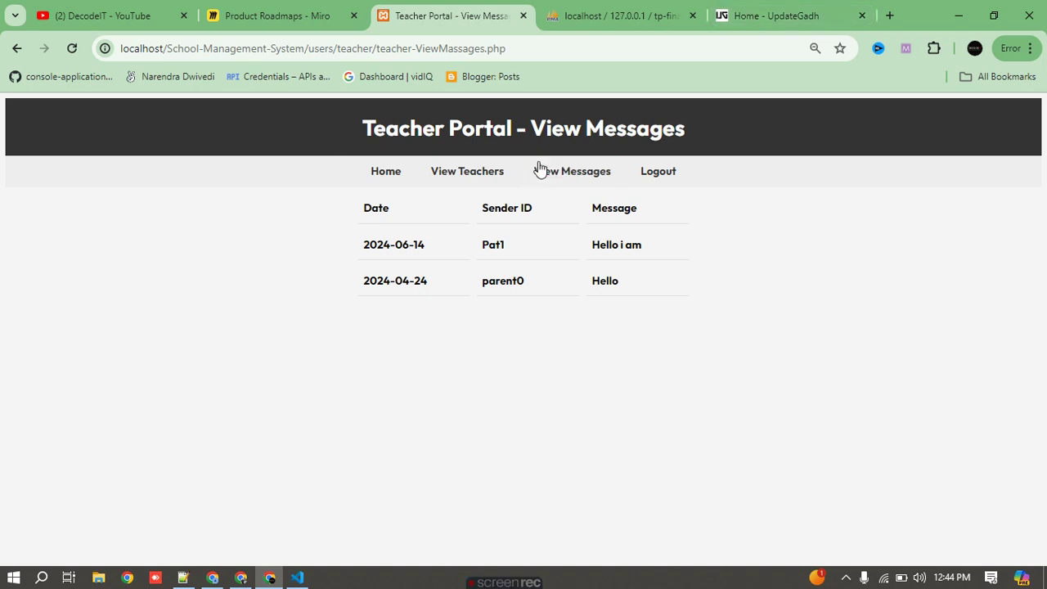
- On UpdateGadh, close the advertisement and open the PHP projects list
click(774, 14)
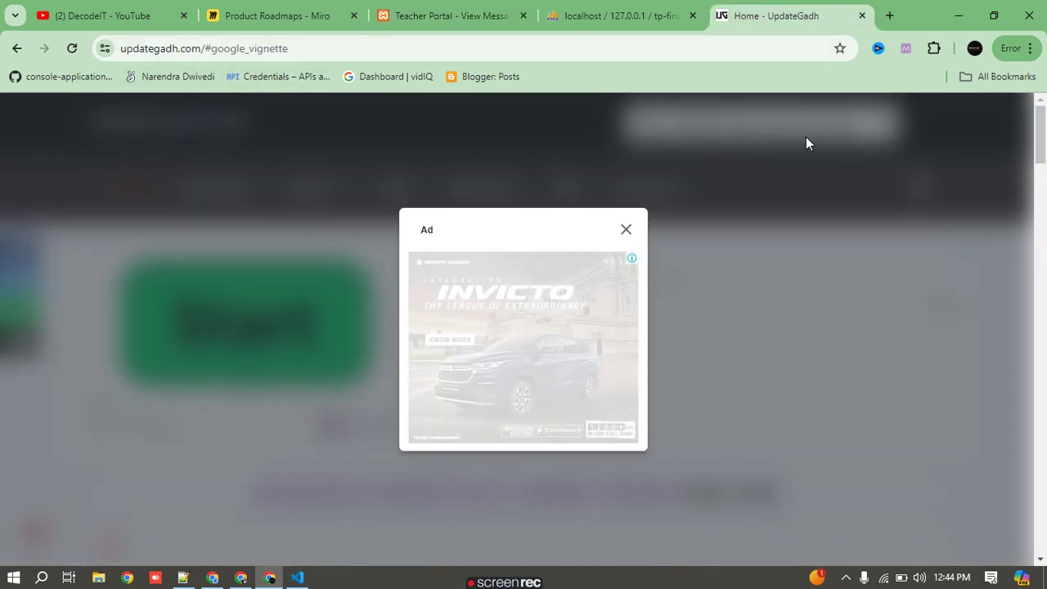
click(627, 230)
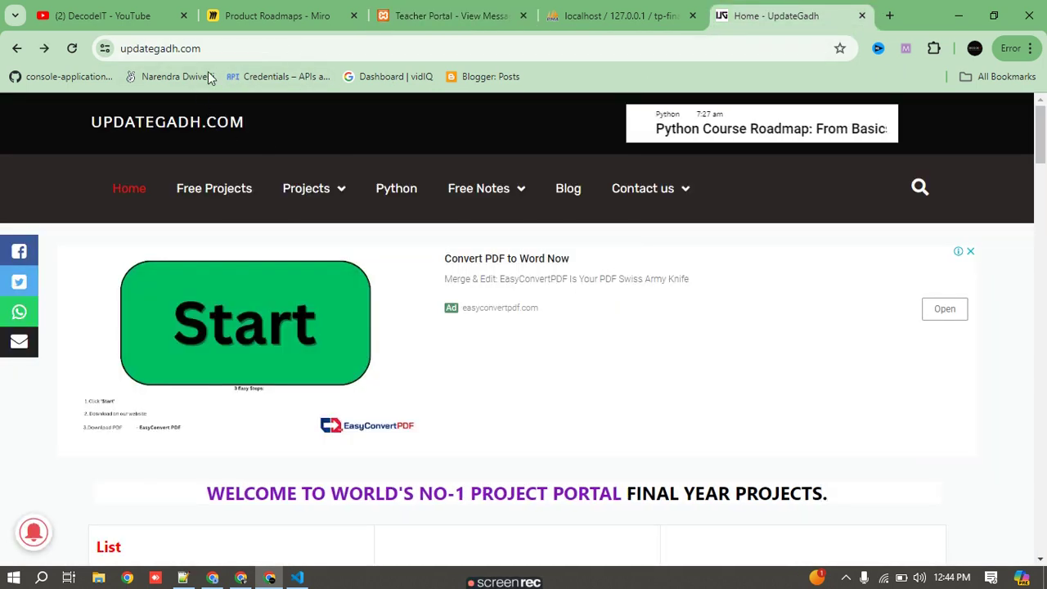
double_click(244, 47)
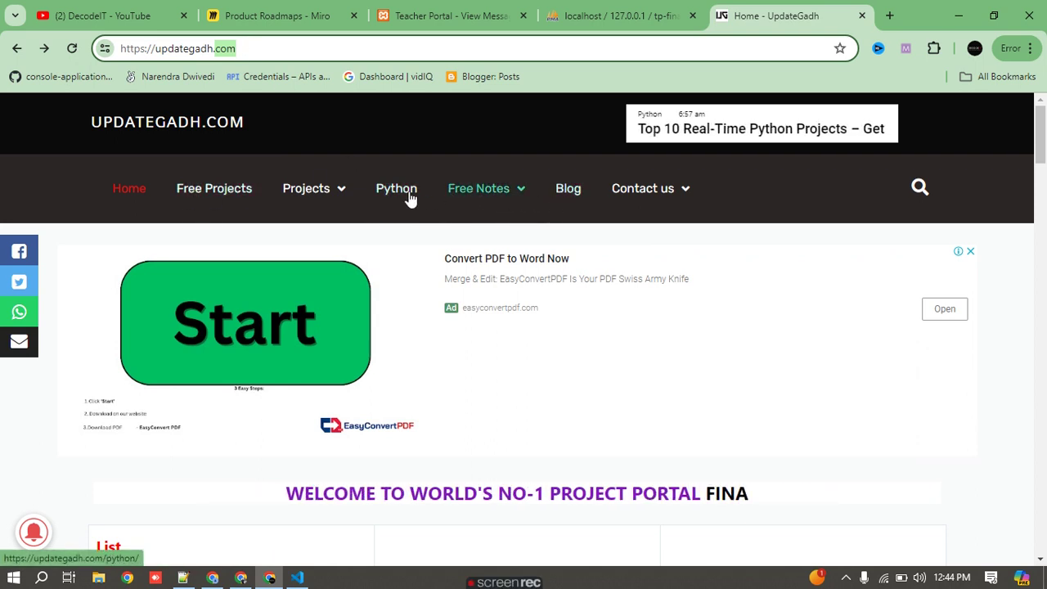
scroll(450, 359, down, 3)
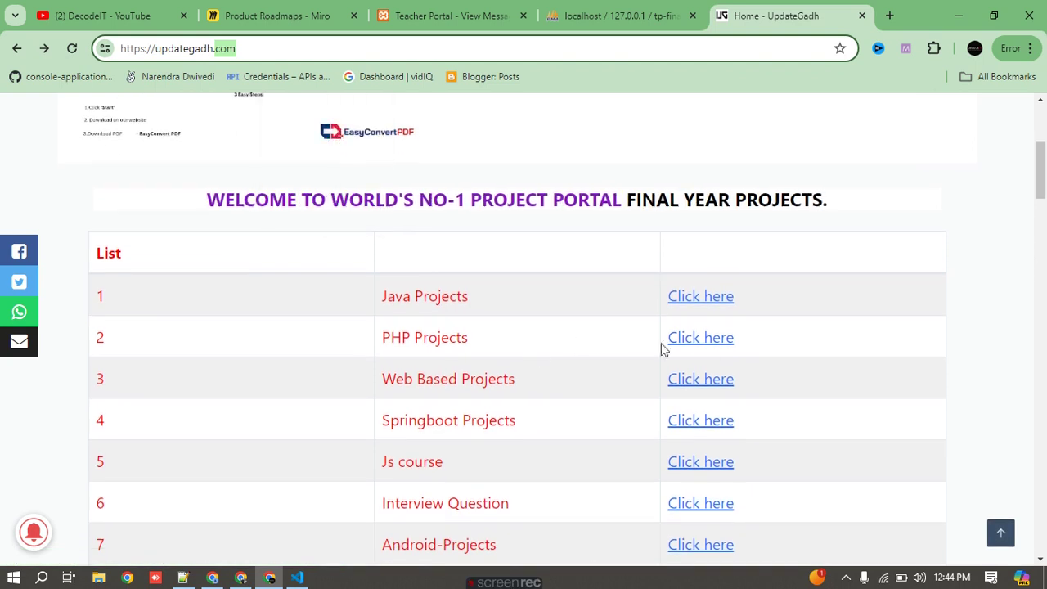
click(703, 343)
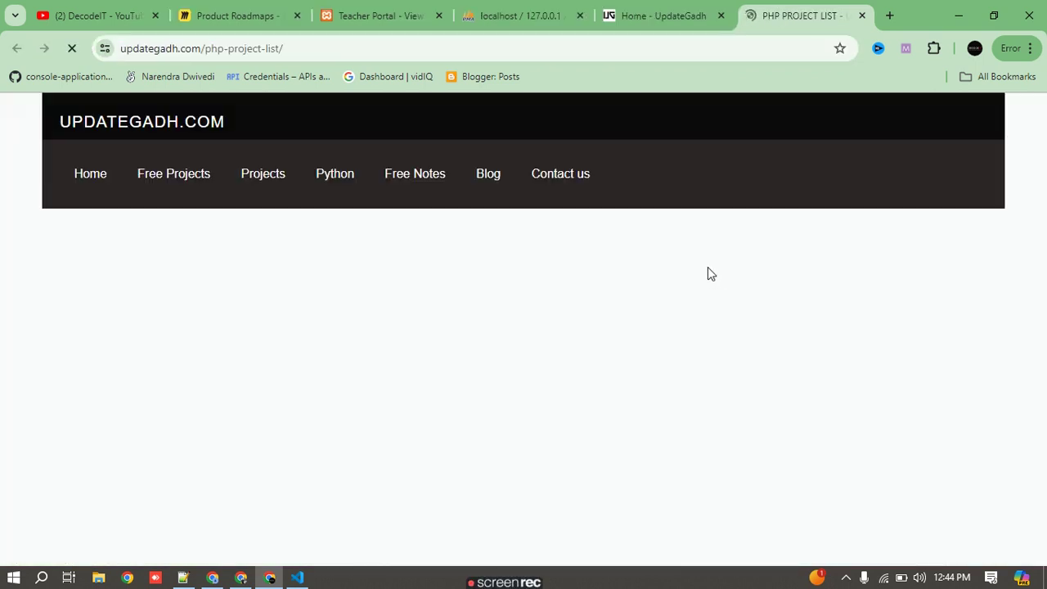
- Find and open the 'School Communication Portal Using PHP and MYSQL' post from the project list
scroll(643, 285, down, 2)
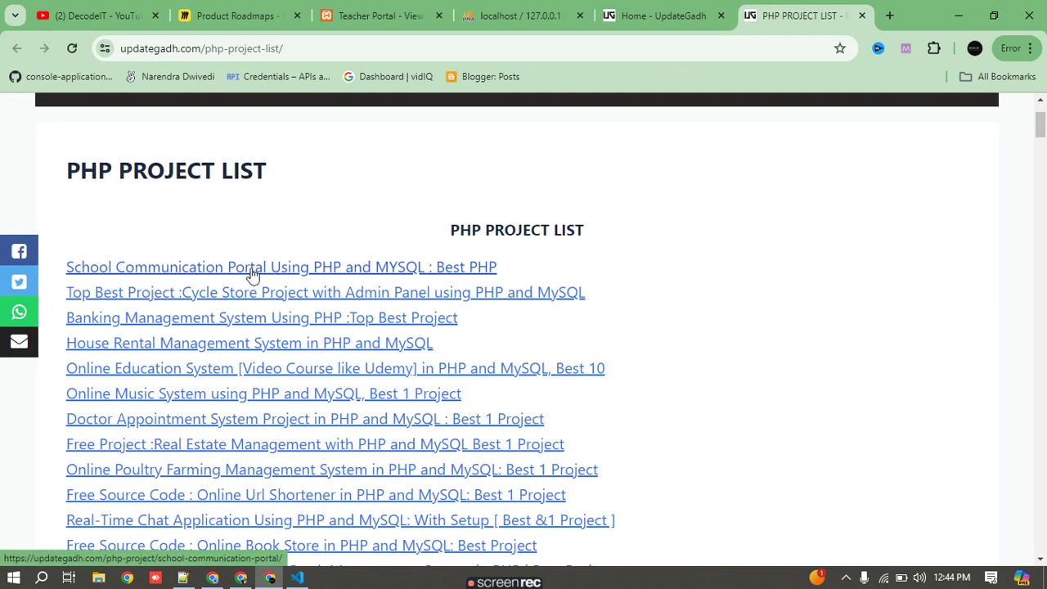
scroll(475, 330, down, 12)
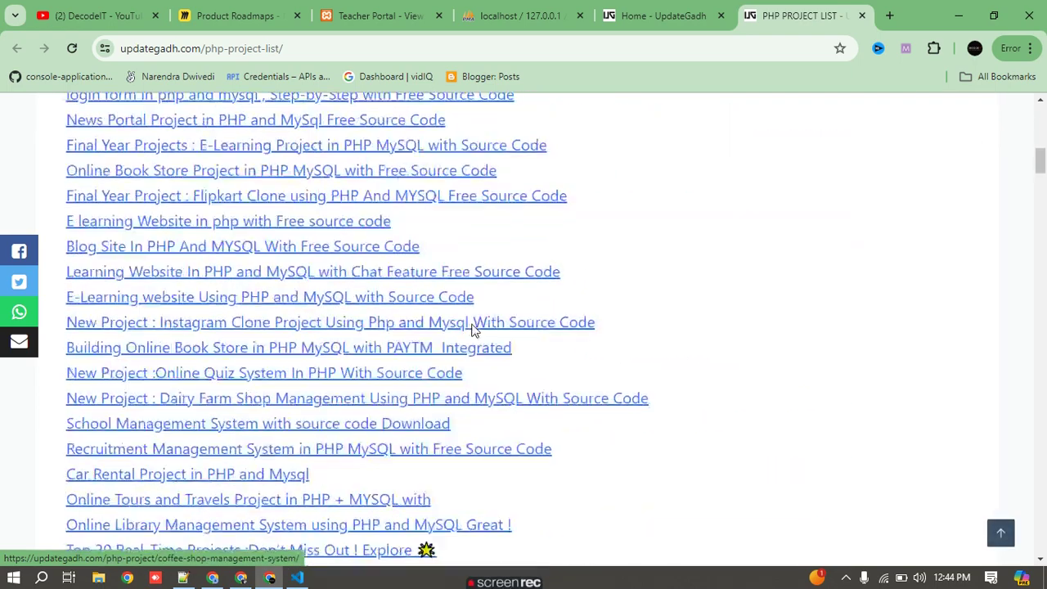
scroll(474, 330, down, 3)
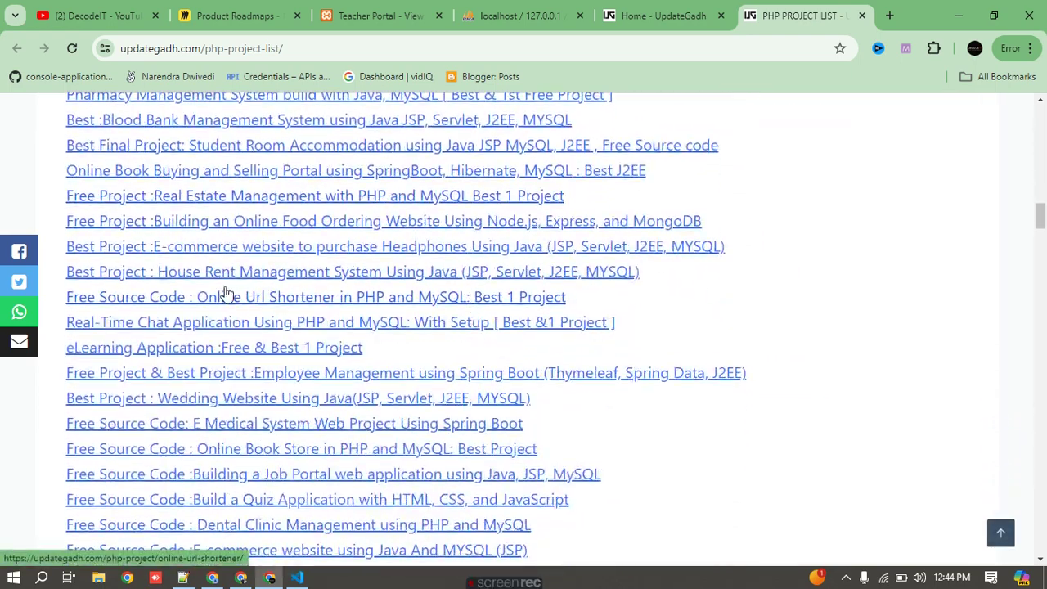
scroll(227, 278, down, 15)
scroll(229, 279, up, 2)
scroll(231, 280, down, 5)
scroll(231, 280, up, 20)
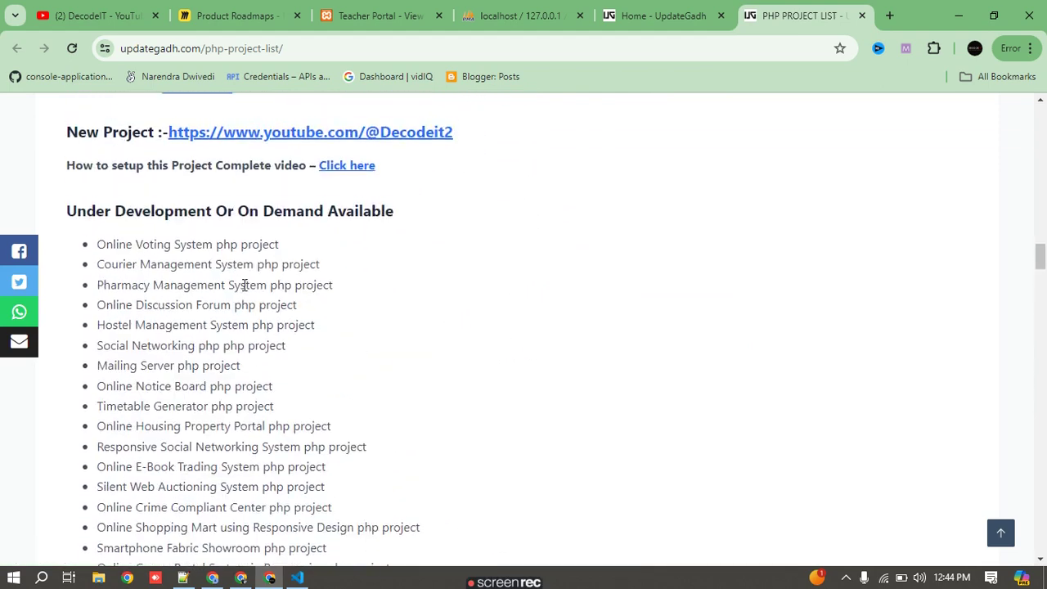
mouse_move(283, 205)
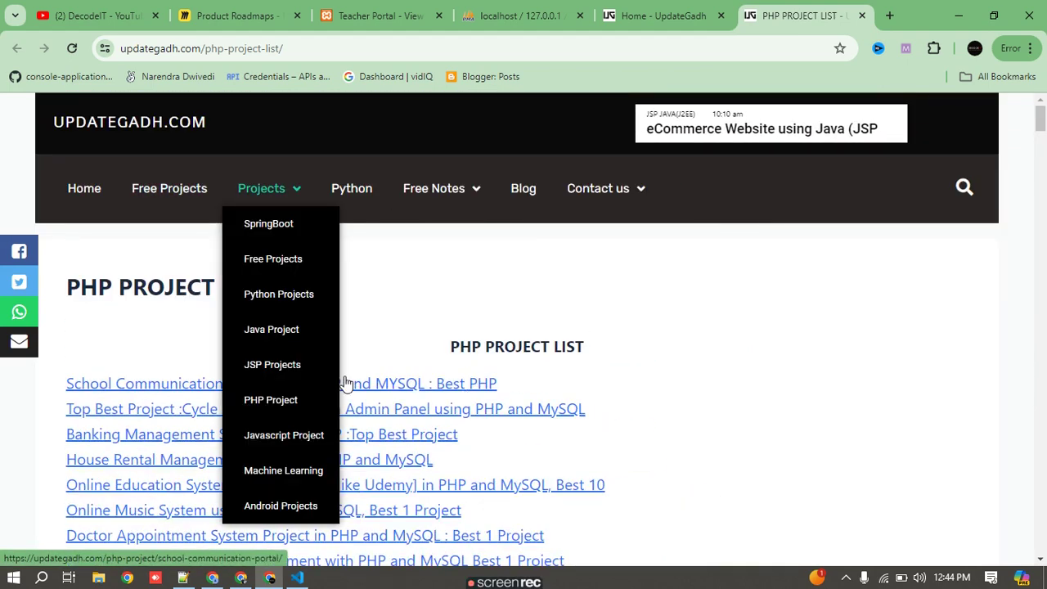
click(194, 391)
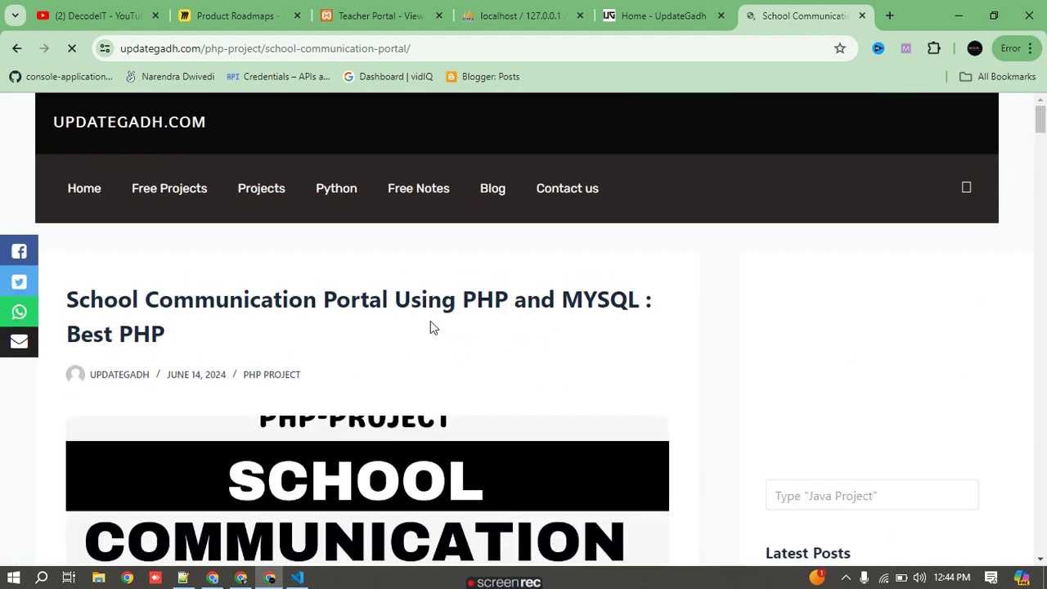
scroll(431, 320, down, 5)
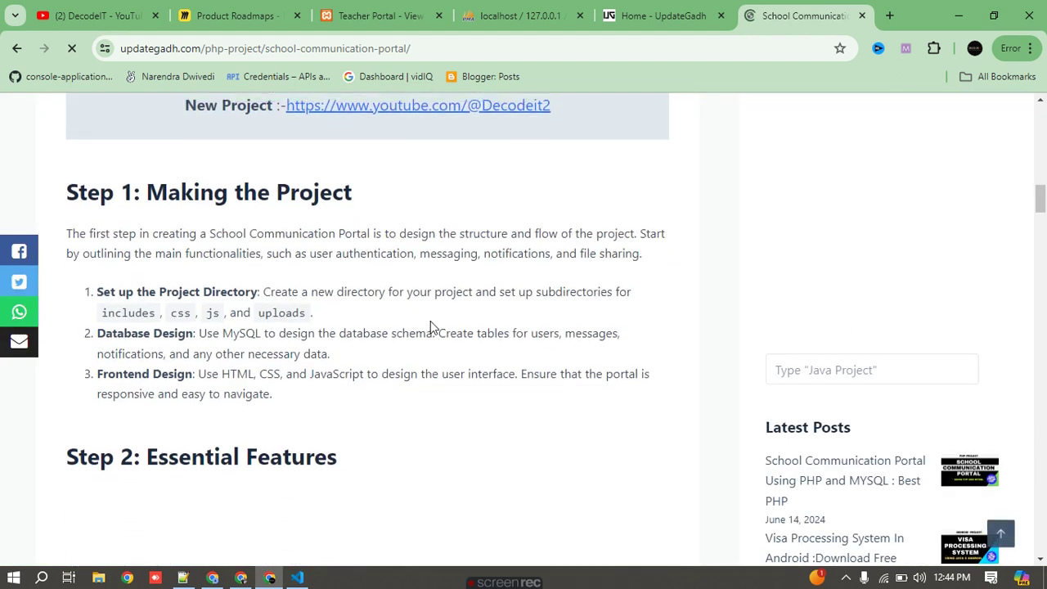